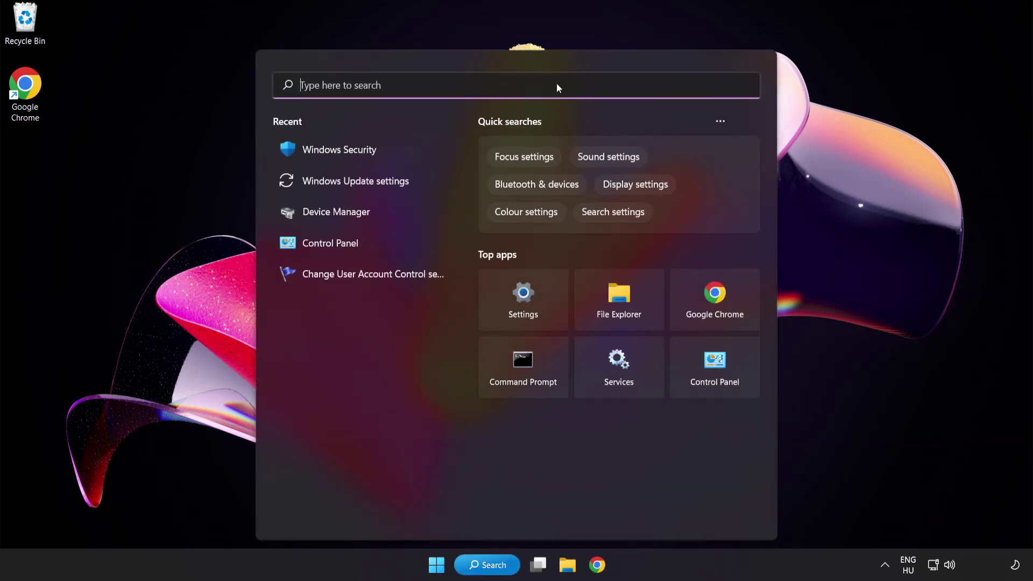
Search Windows for "device manager" and open Device Manager, moving its window towards the middle of the desktop
text(device manag)
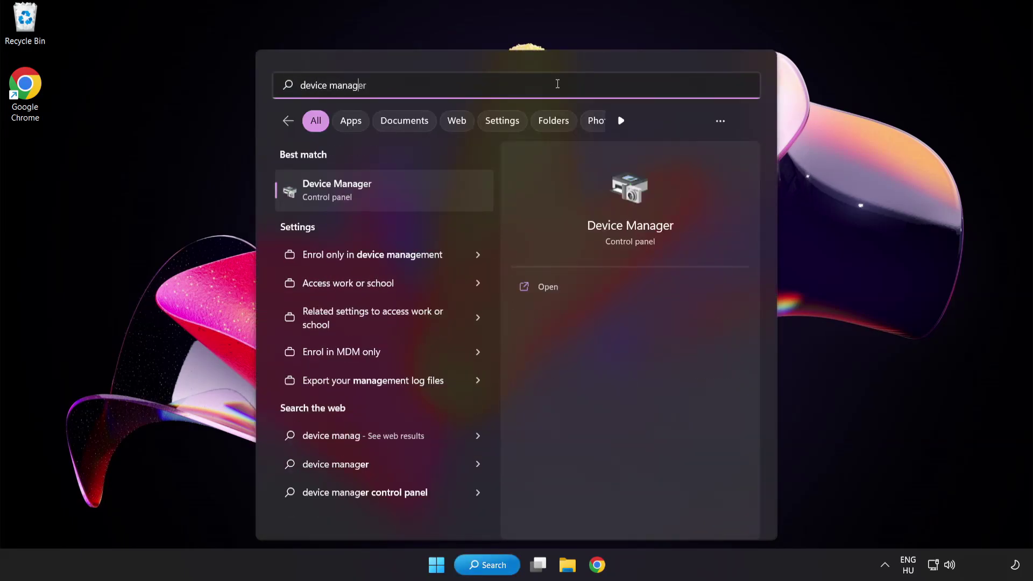
text(er)
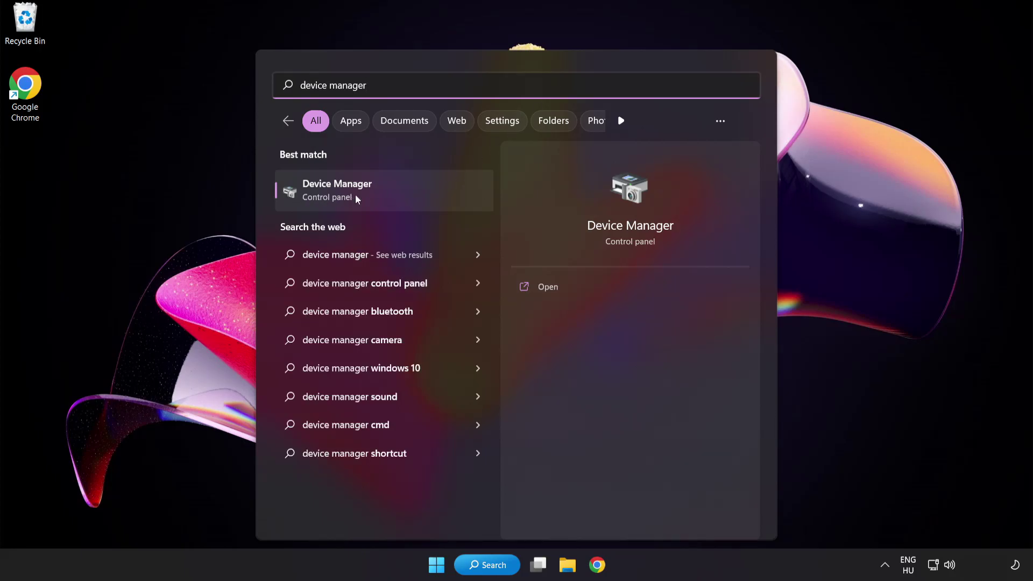
click(413, 196)
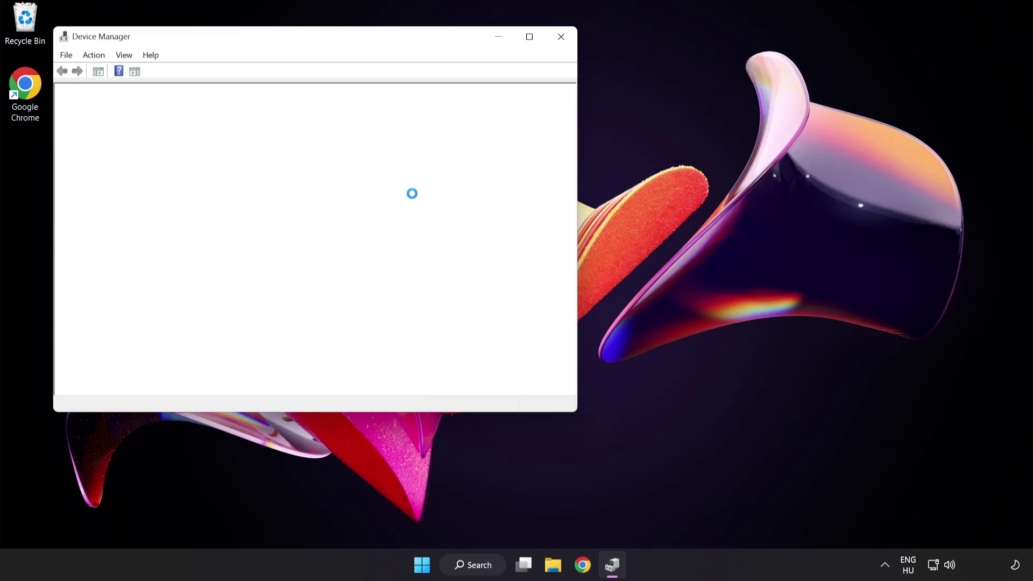
drag(334, 43, 504, 109)
Run an automatic driver update for the VMware SVGA 3D display adapter and close Device Manager
click(290, 222)
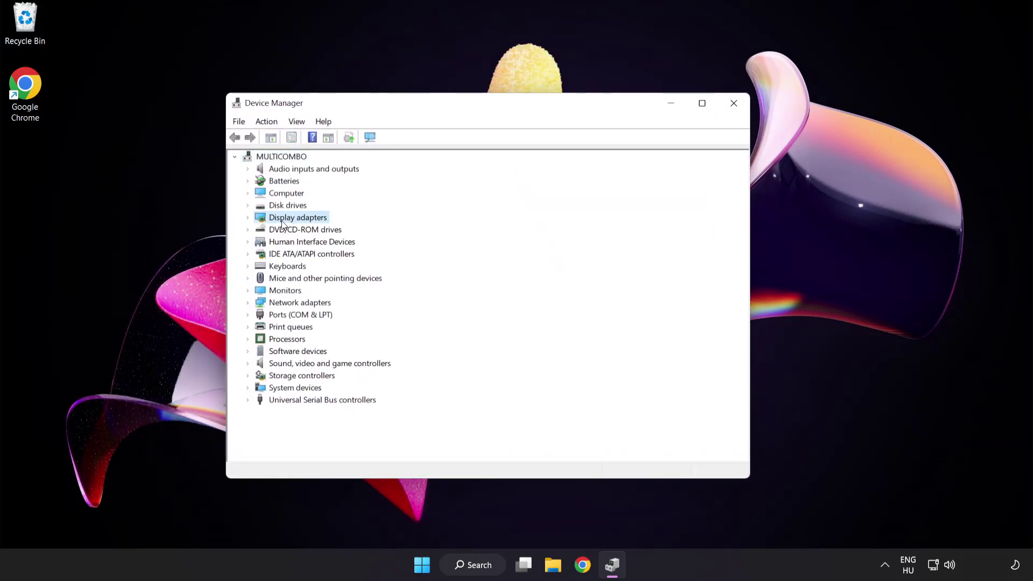
click(248, 218)
click(270, 225)
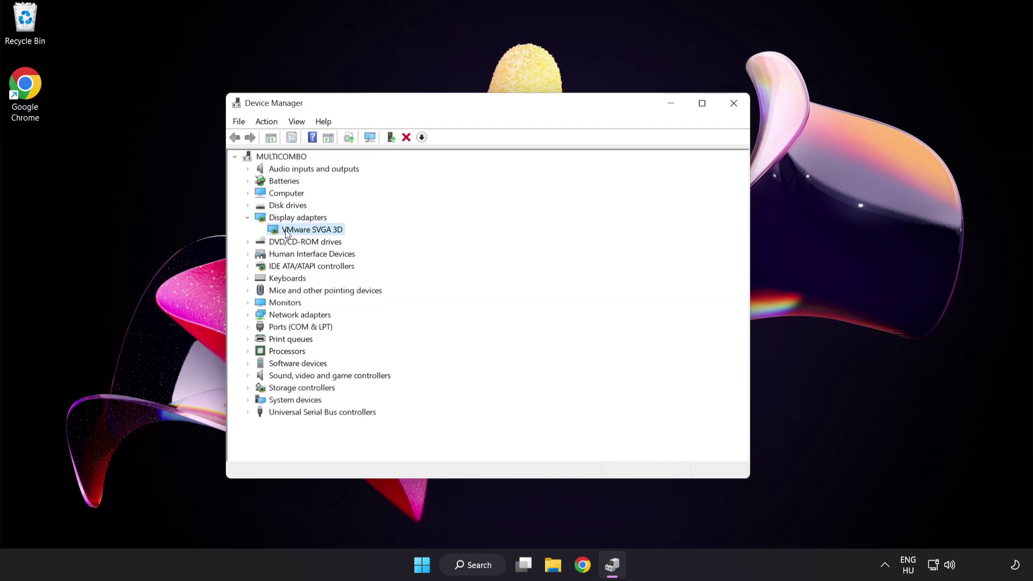
right_click(304, 229)
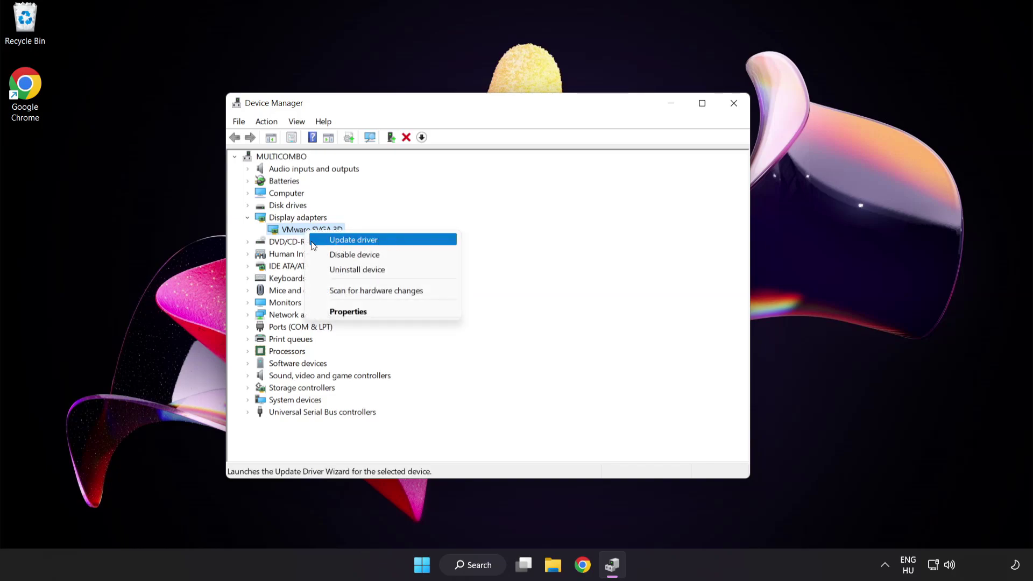
click(401, 241)
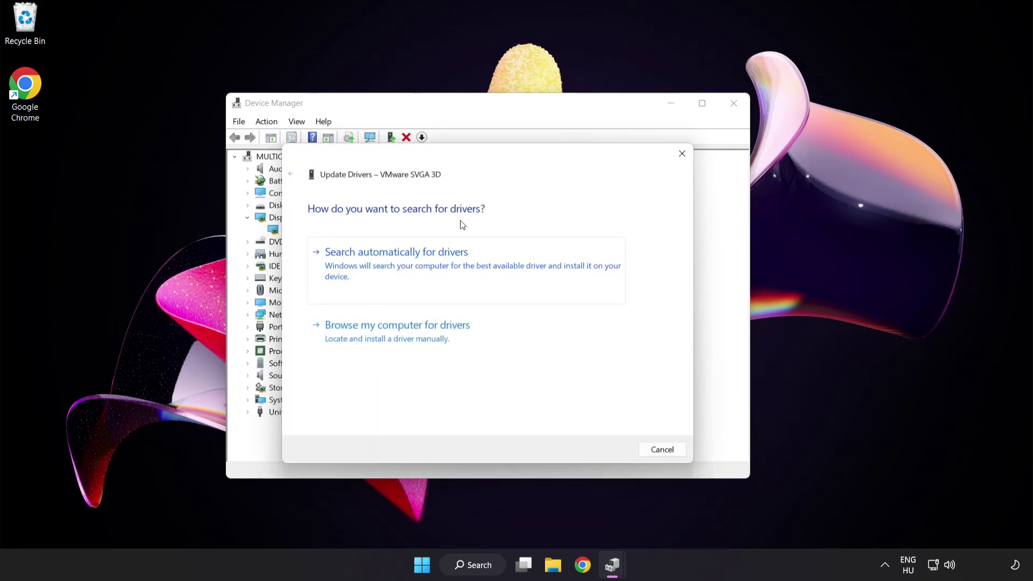
click(451, 265)
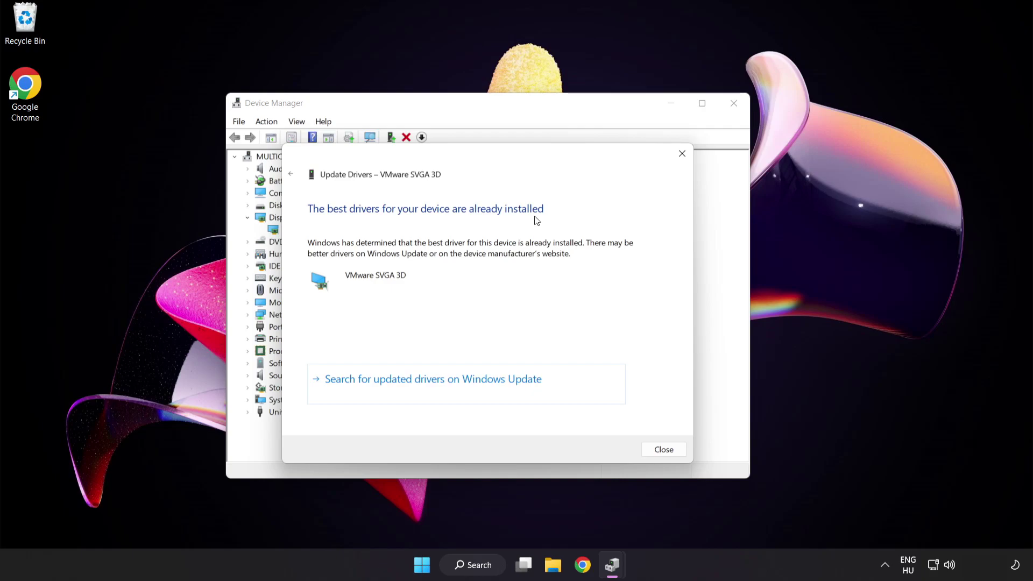
click(662, 451)
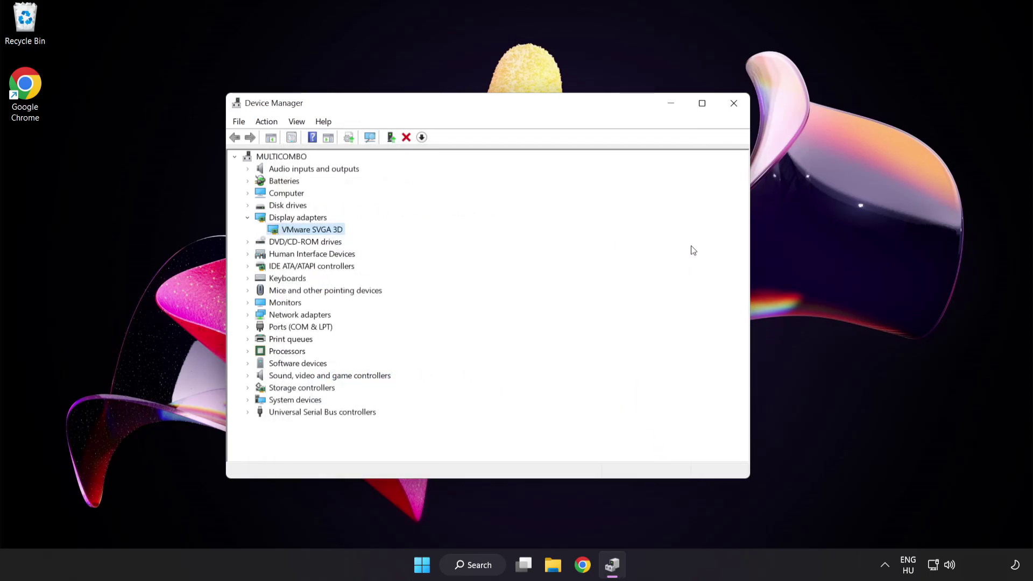
click(734, 105)
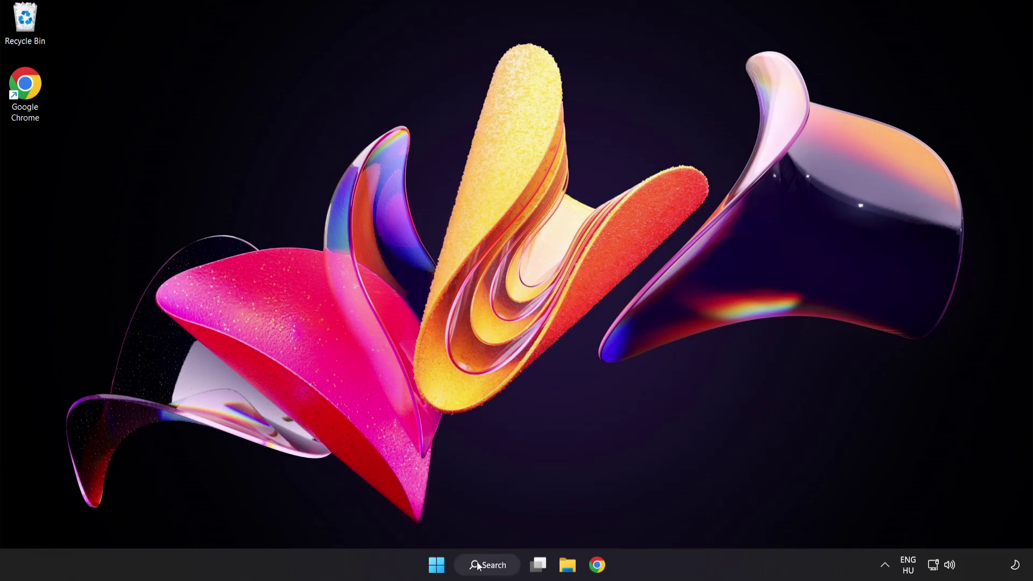
Open the Windows Update settings through a search for "update", check for updates, and close Settings
click(496, 569)
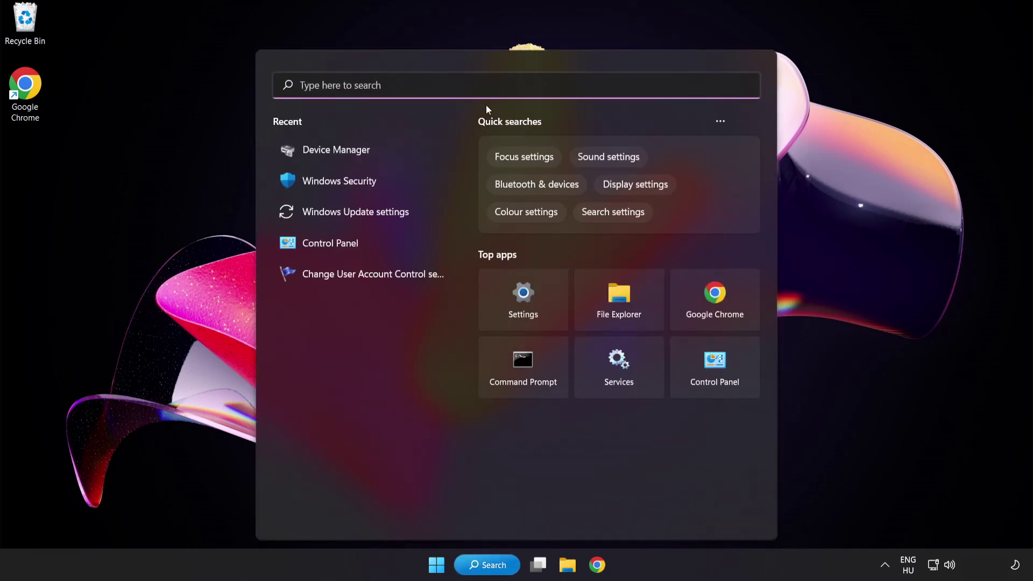
text(update)
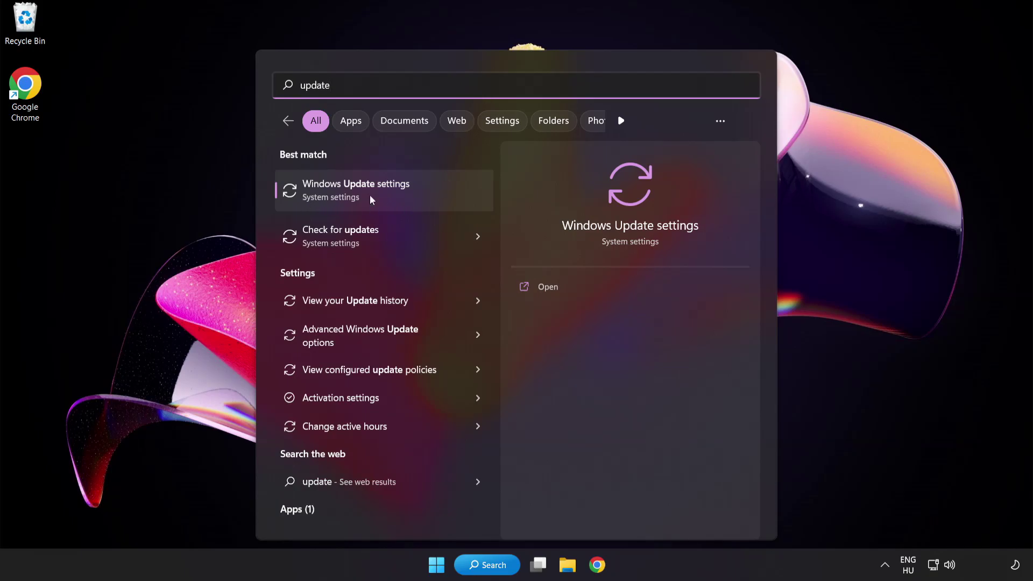
click(395, 196)
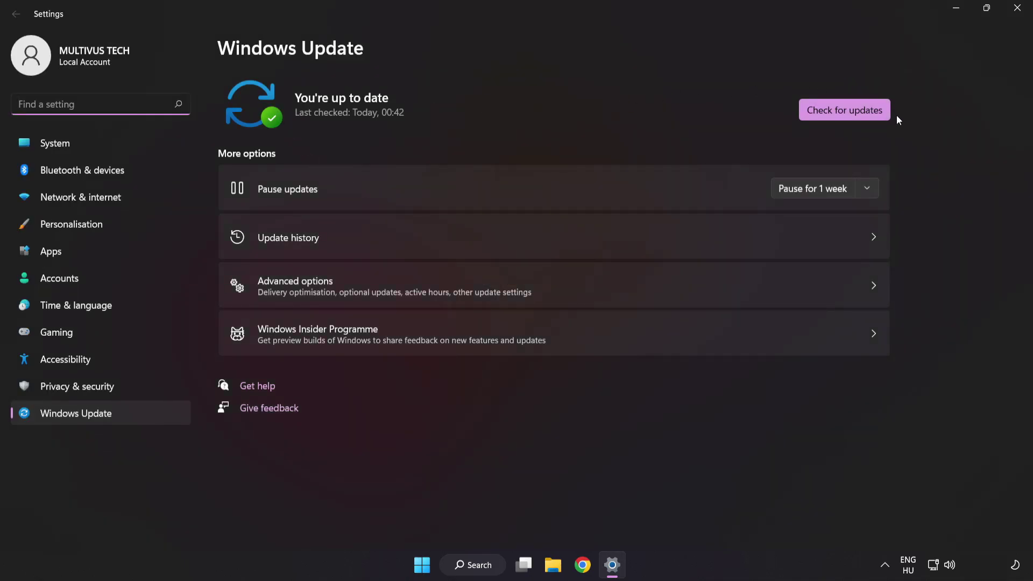
click(840, 115)
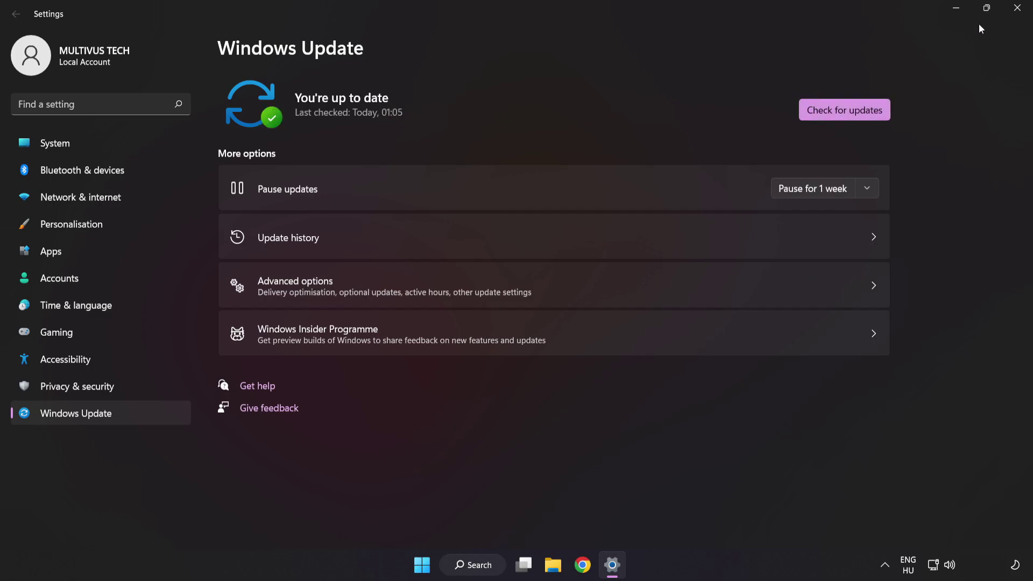
click(1015, 16)
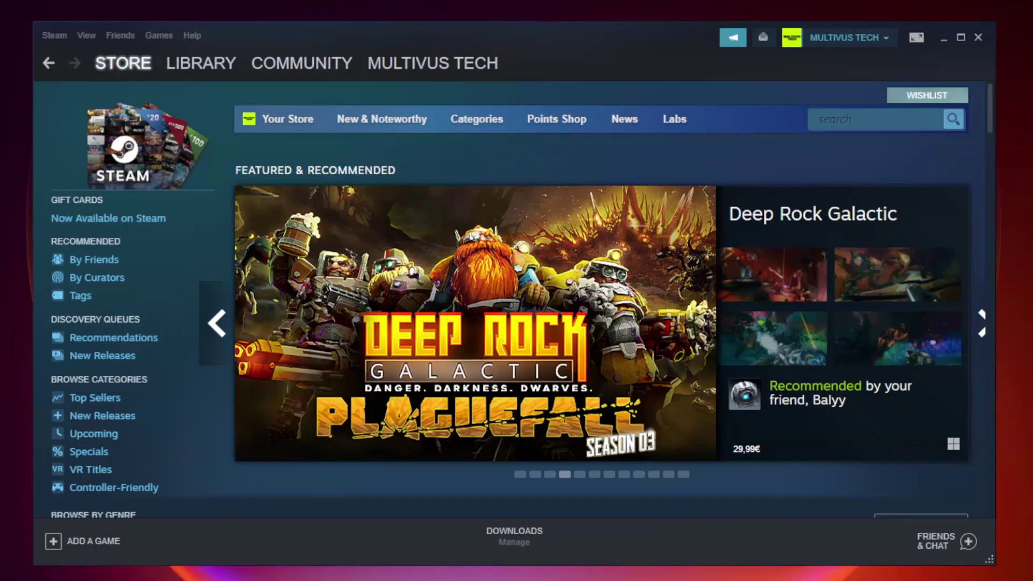
In the Steam library, verify the integrity of the local files of YOUR NOT WORKING GAME from its properties
mouse_move(217, 65)
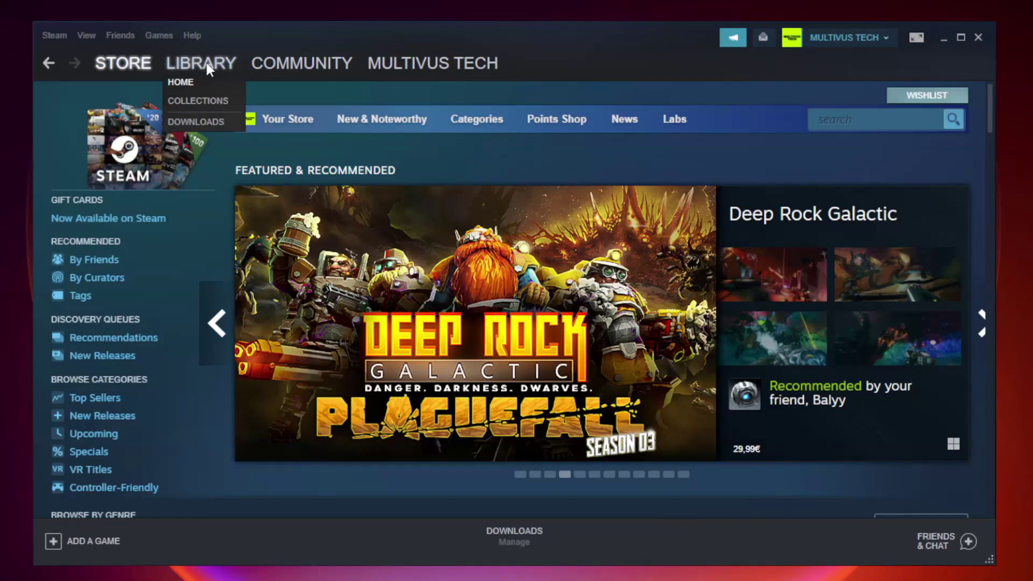
click(209, 66)
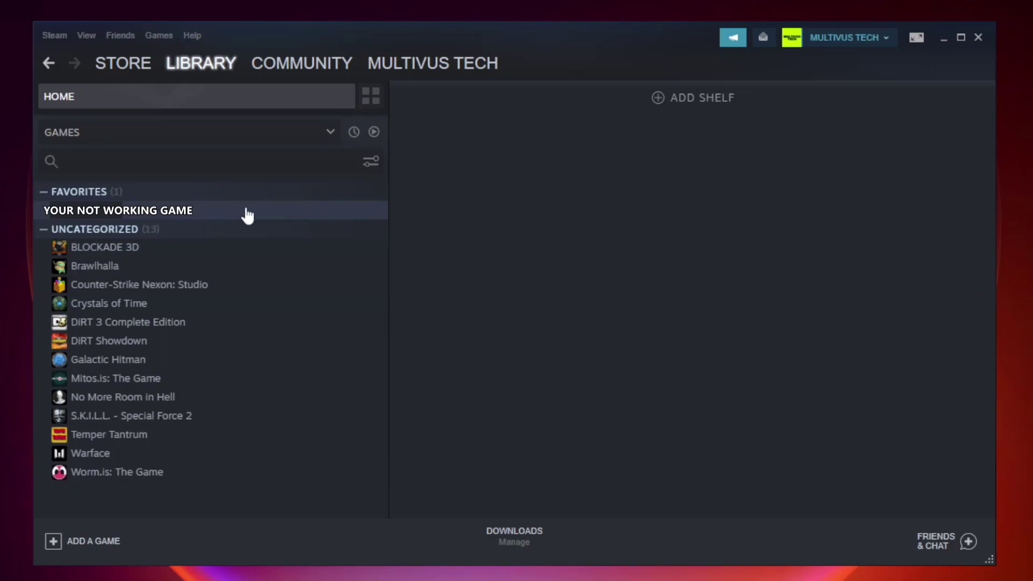
right_click(223, 214)
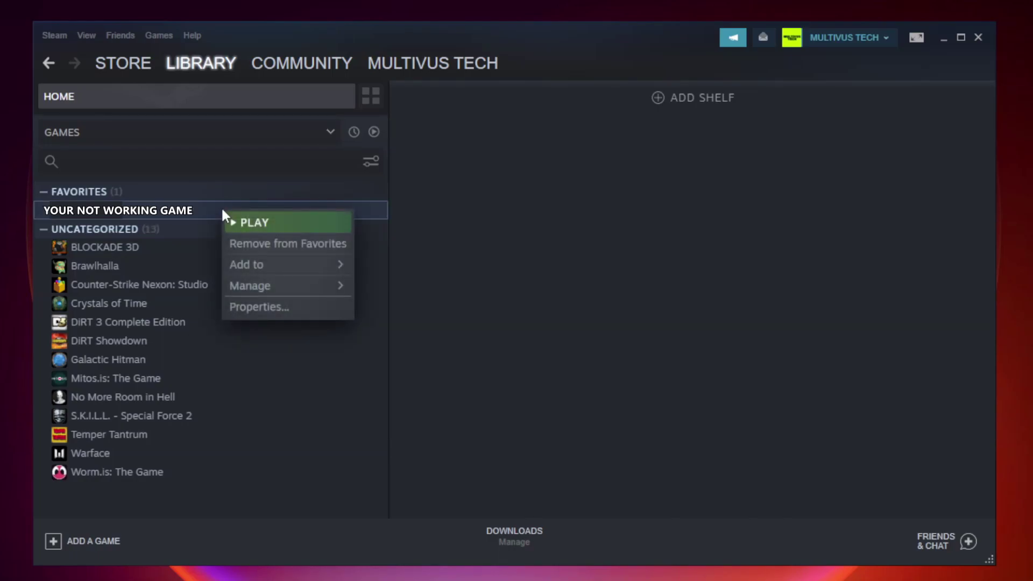
click(285, 309)
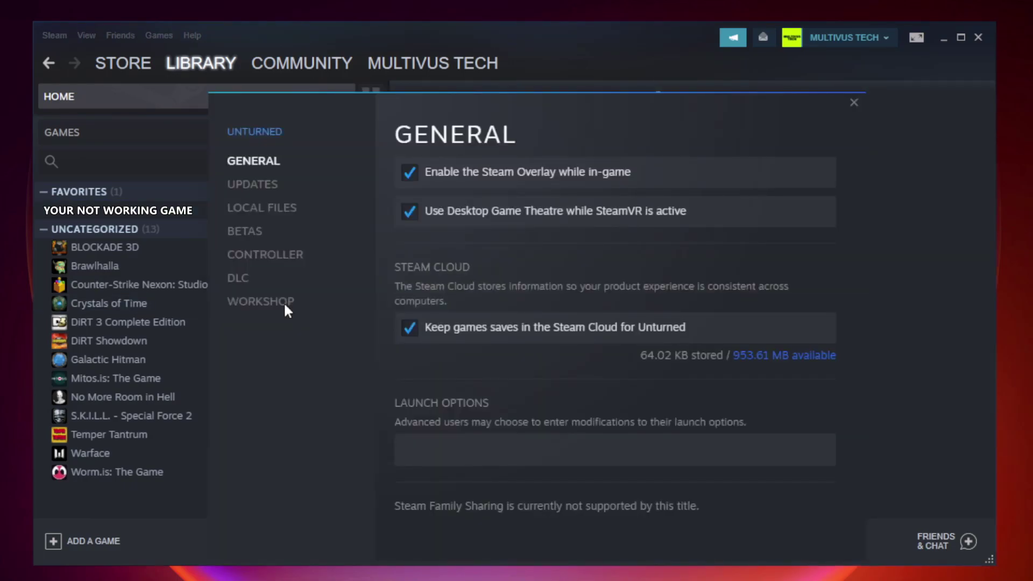
click(274, 213)
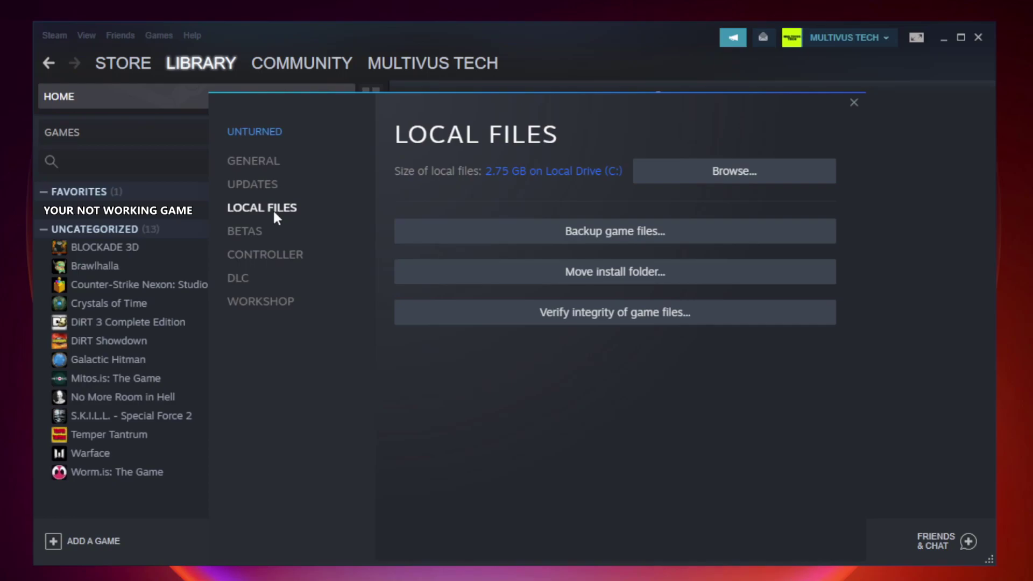
click(625, 319)
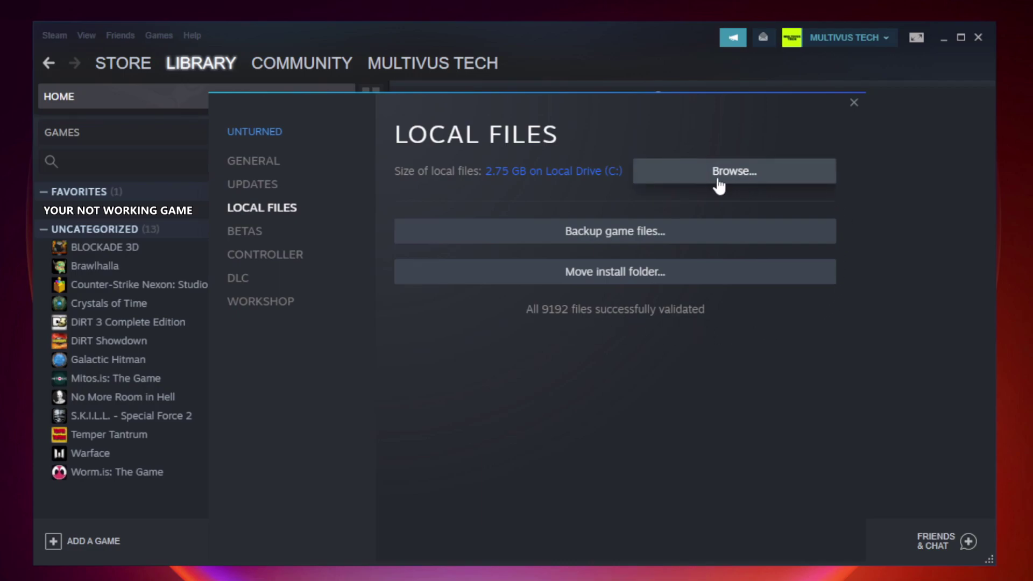
Browse to the game's install folder and open the properties of the YOUR NOT WORKING GAME shortcut
click(738, 186)
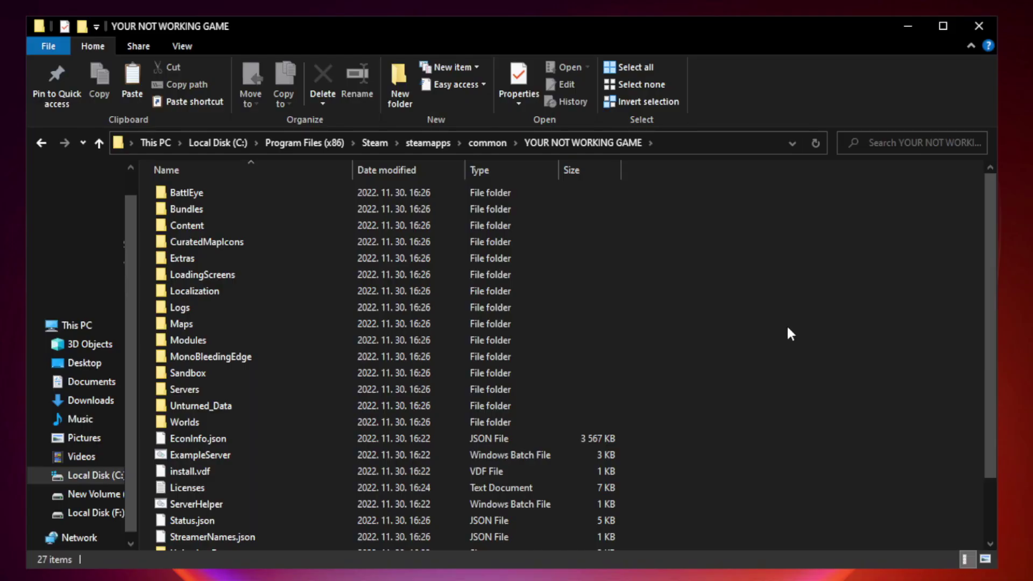
drag(991, 282, 993, 371)
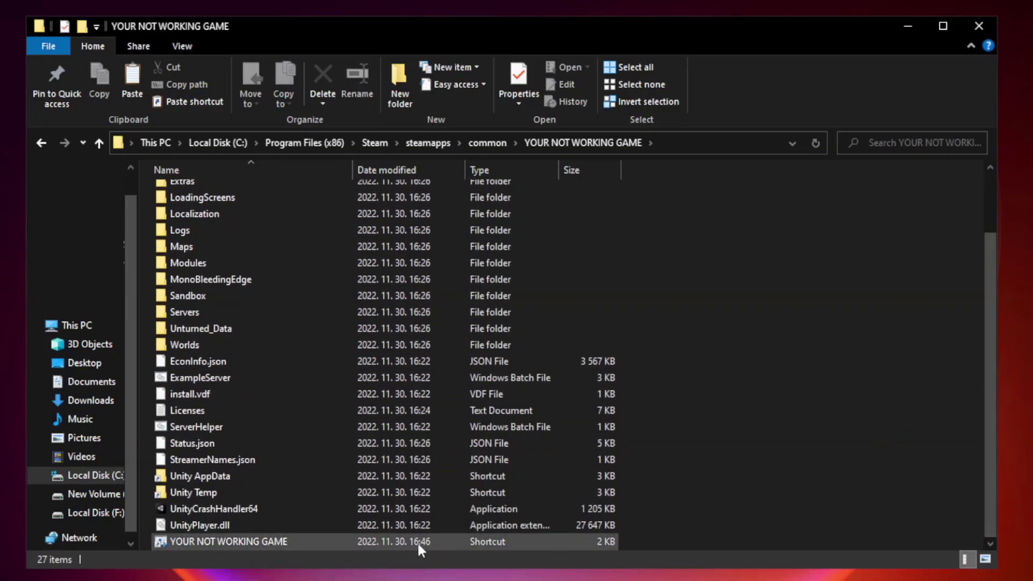
click(389, 543)
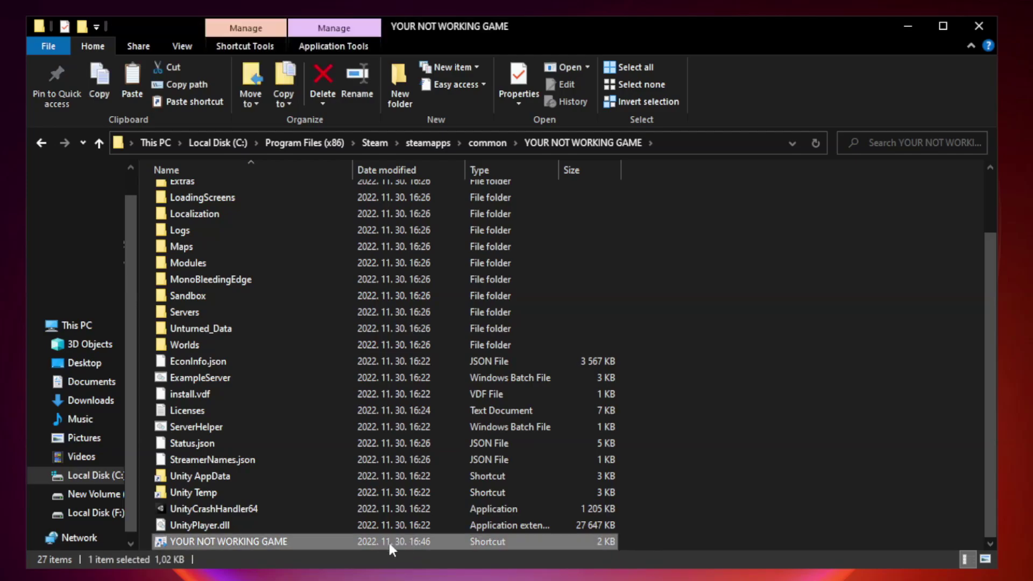
right_click(351, 544)
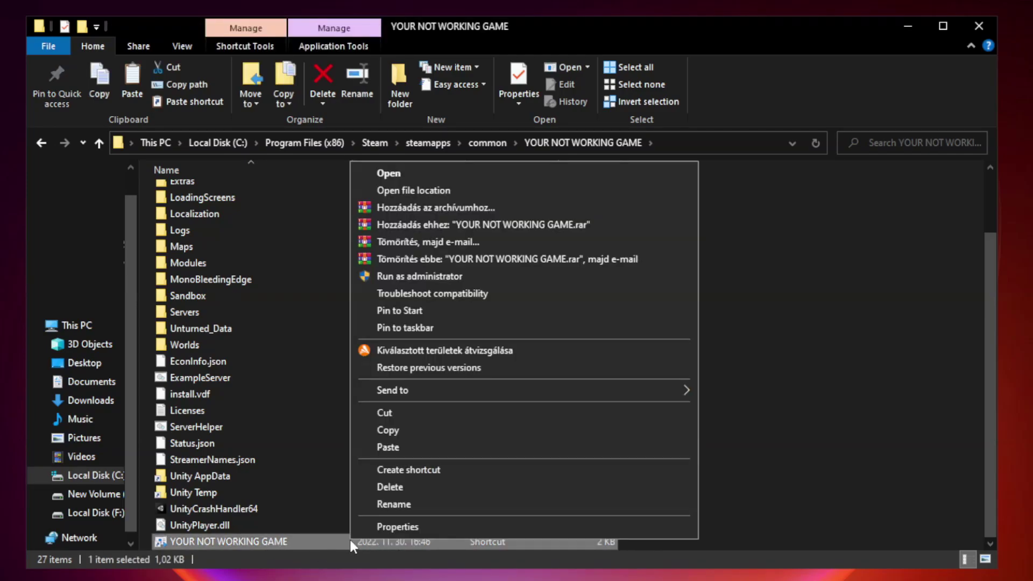
click(521, 527)
drag(513, 283, 513, 117)
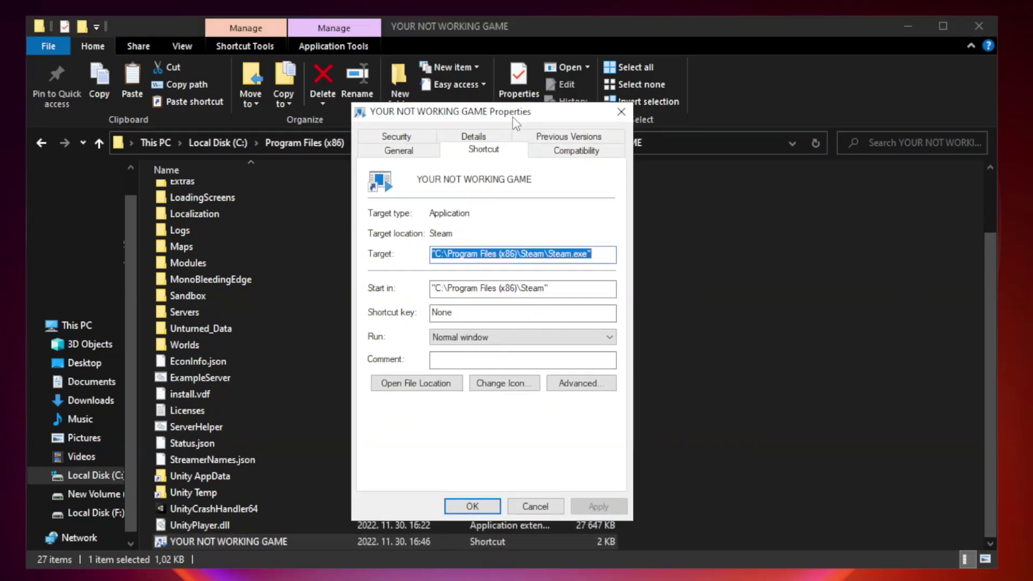
Set the shortcut to Windows 8 compatibility mode, with fullscreen optimizations disabled and running as administrator, apply the settings, and close the folder
click(572, 154)
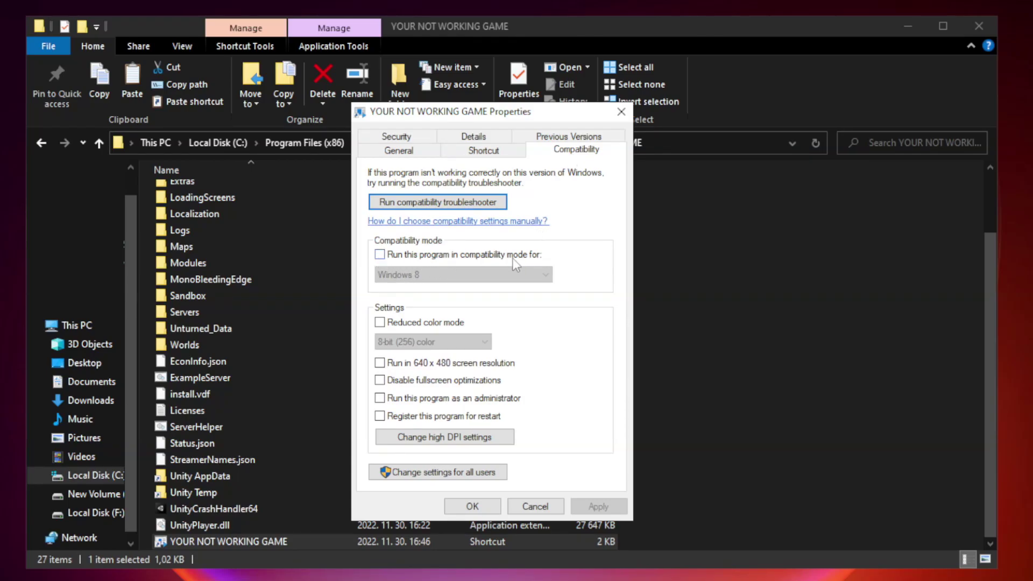
click(412, 258)
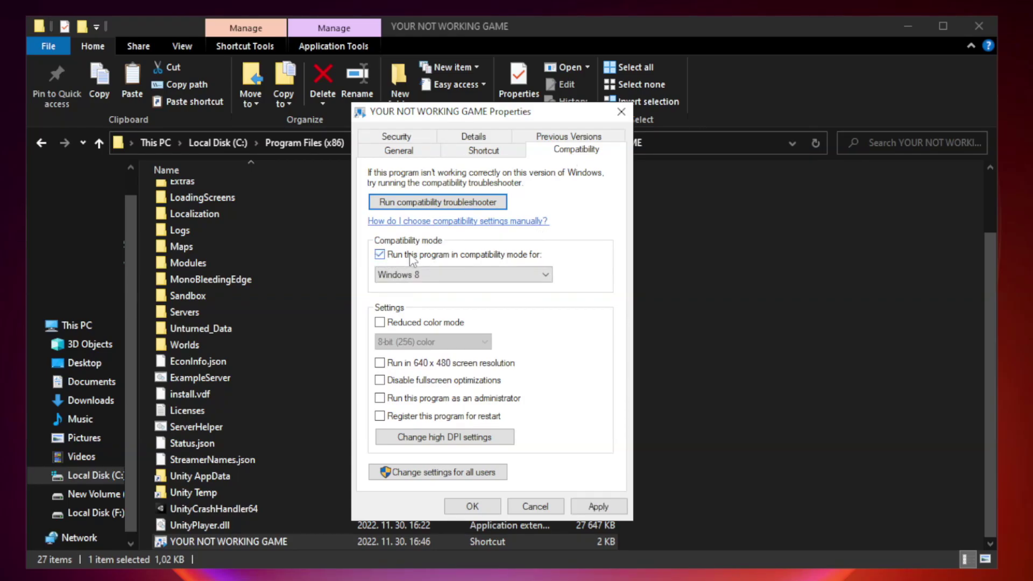
click(462, 275)
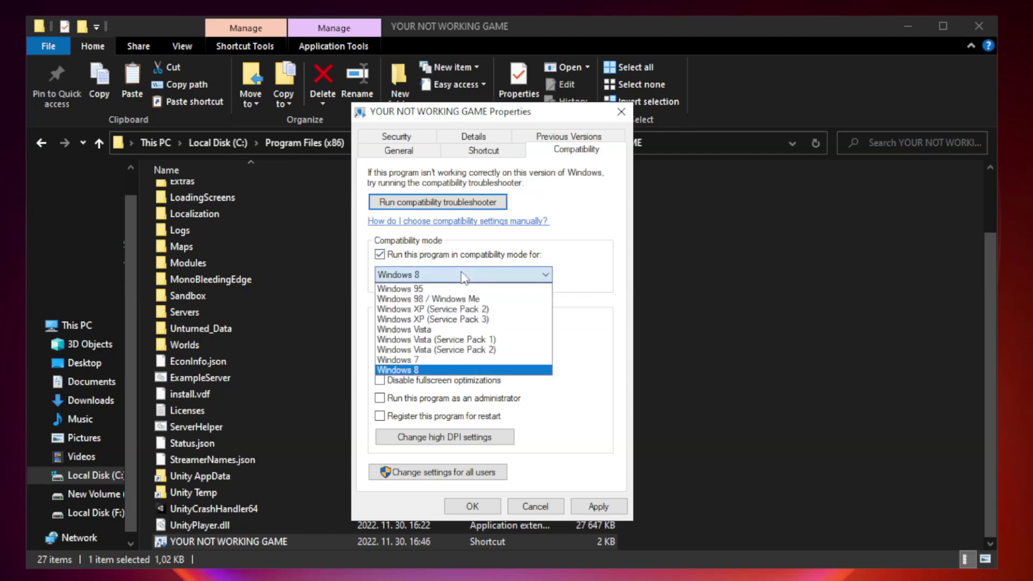
click(437, 371)
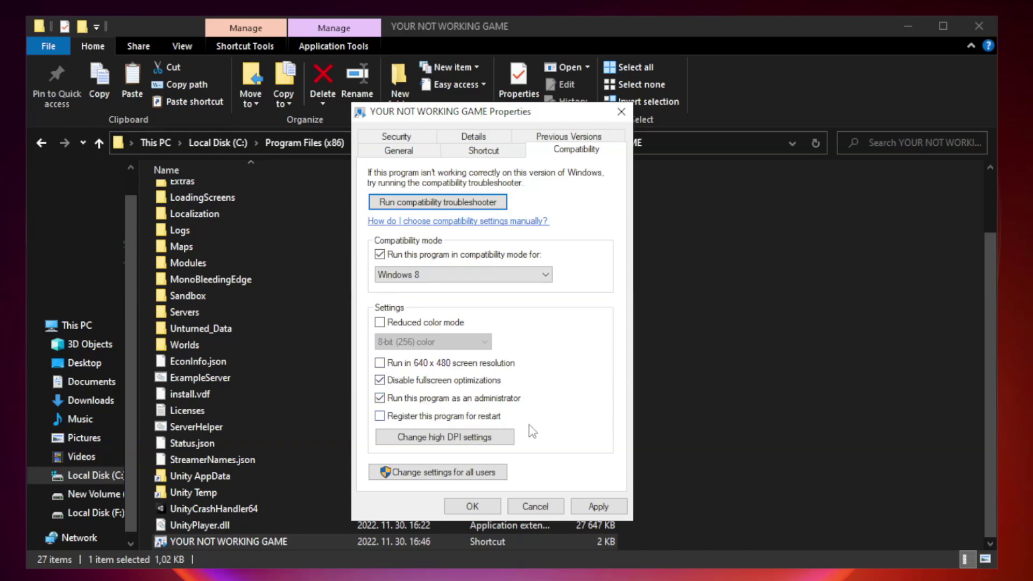
click(597, 509)
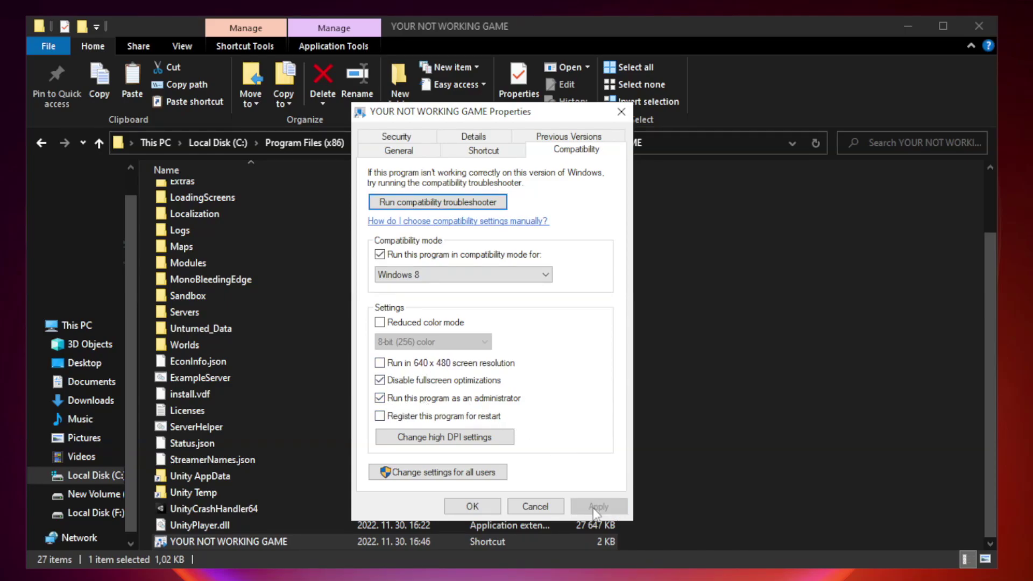
click(472, 507)
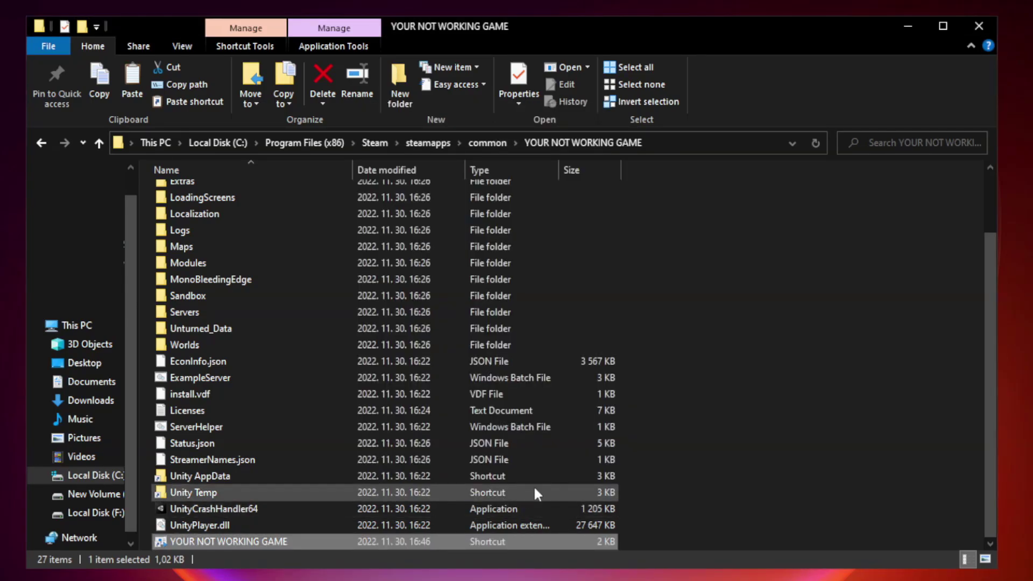
click(978, 28)
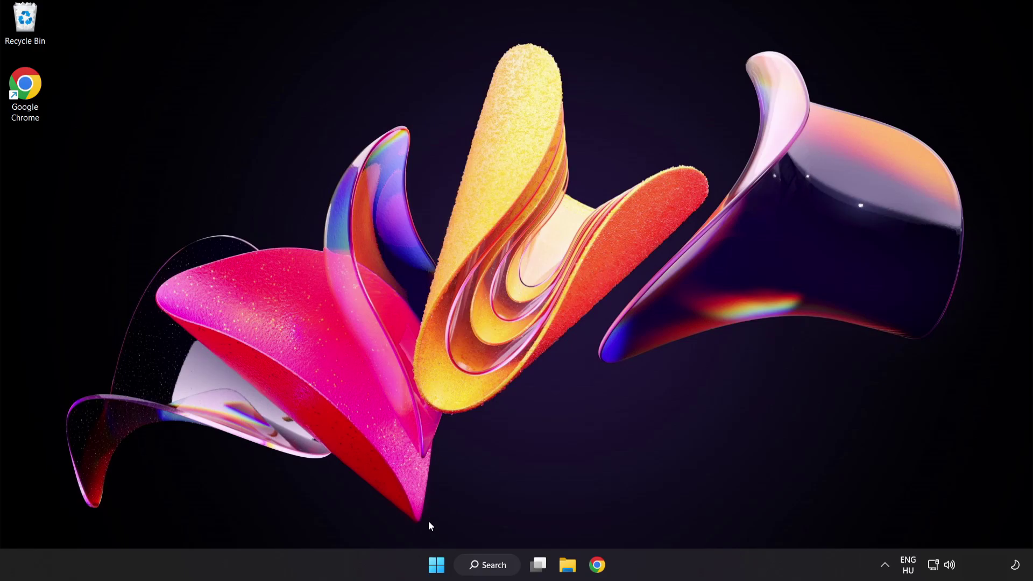
Open Task Manager
right_click(440, 567)
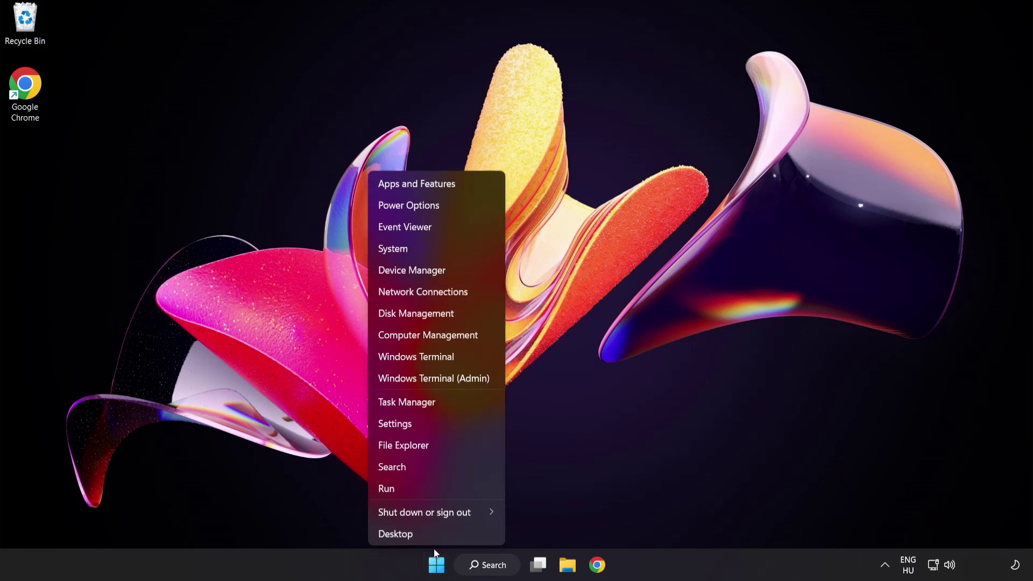
click(447, 404)
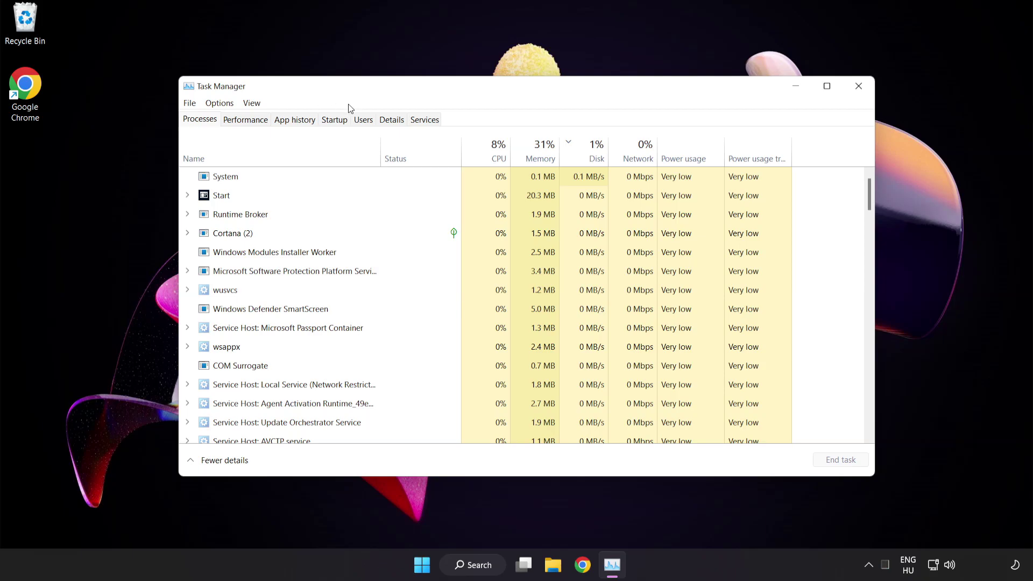
Disable Cortana, Phone Link, Terminal and Windows Security notification icon as startup apps, then close Task Manager
click(335, 120)
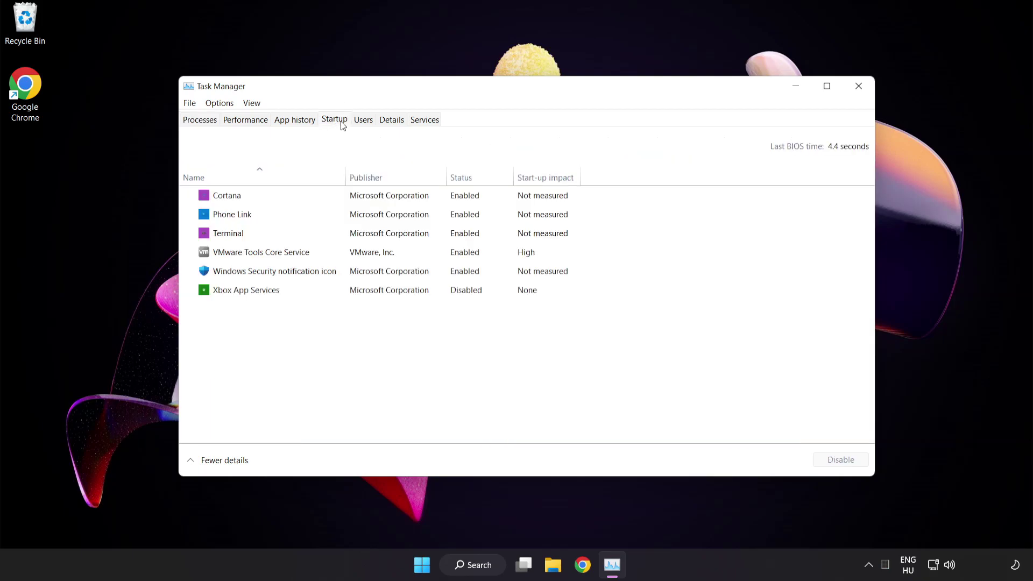
click(342, 201)
click(841, 465)
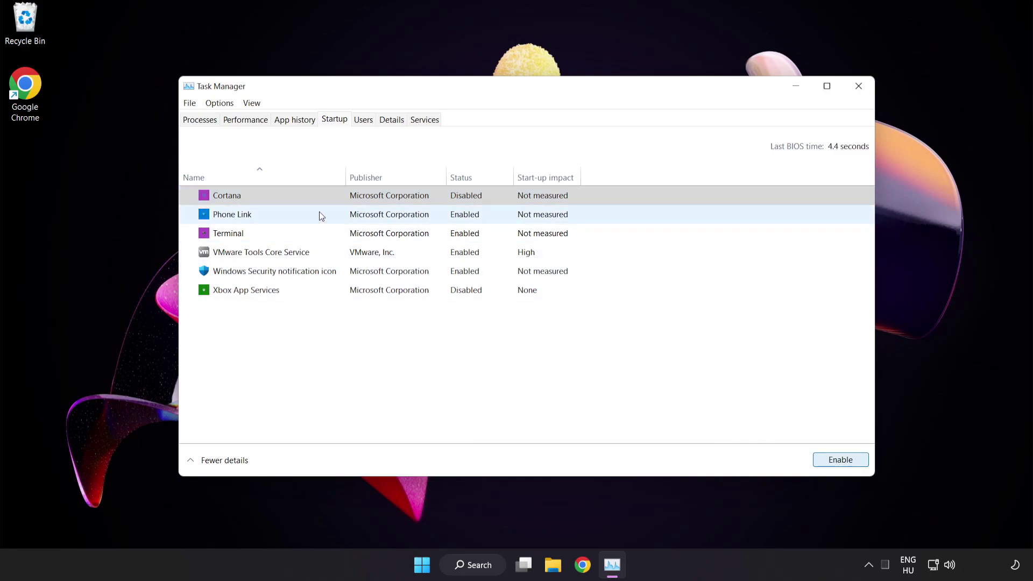
click(319, 213)
click(837, 464)
click(327, 234)
click(841, 459)
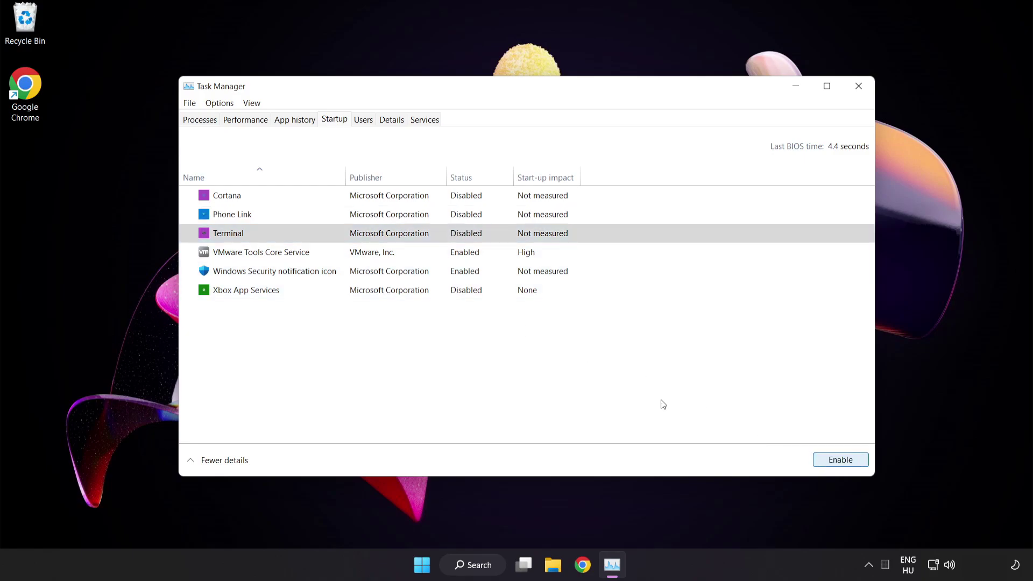
click(347, 271)
click(833, 461)
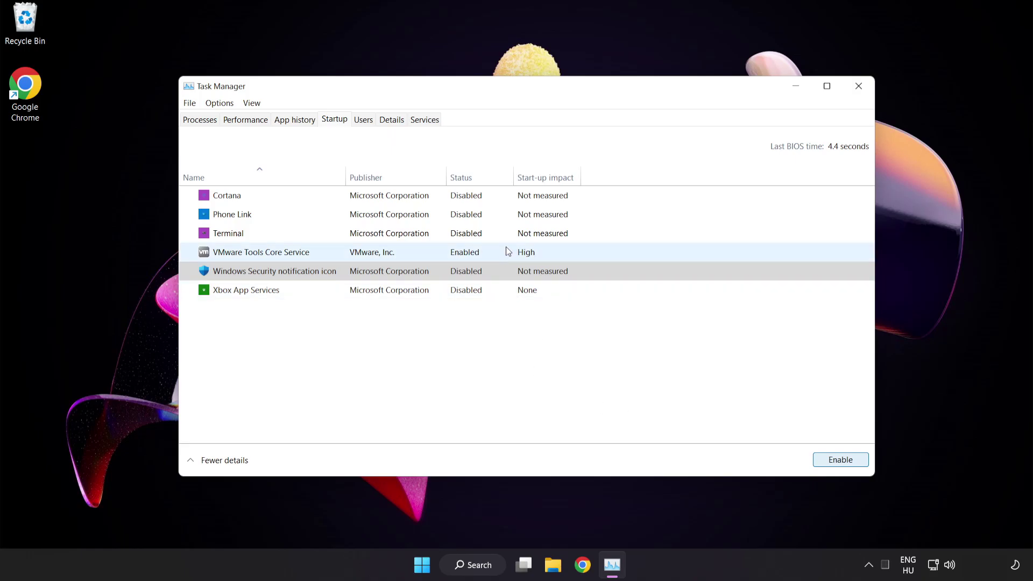
click(859, 90)
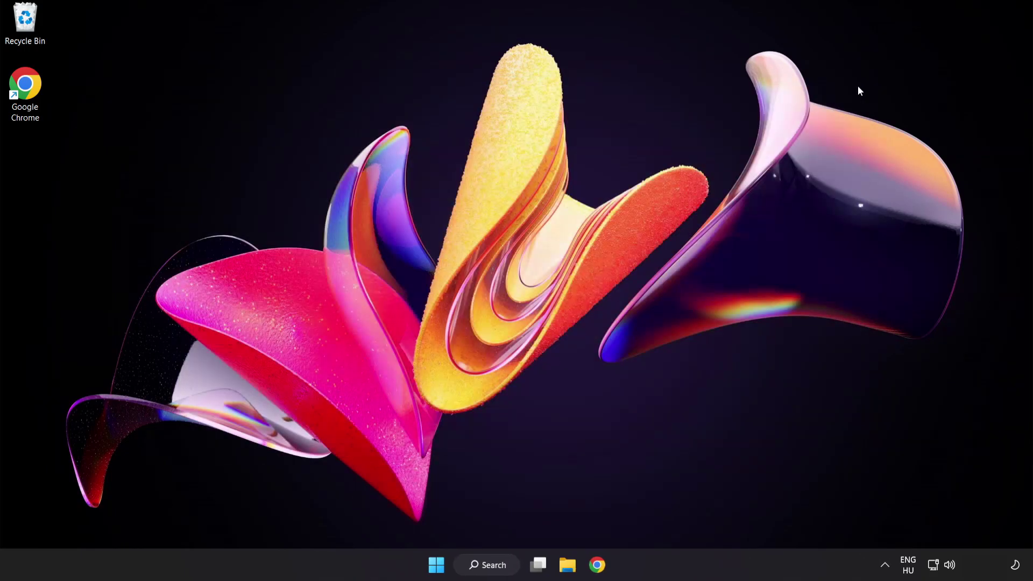
Switch to Chrome and download the English DirectX End-User Runtime Web Installer from the Microsoft Download Center
click(596, 565)
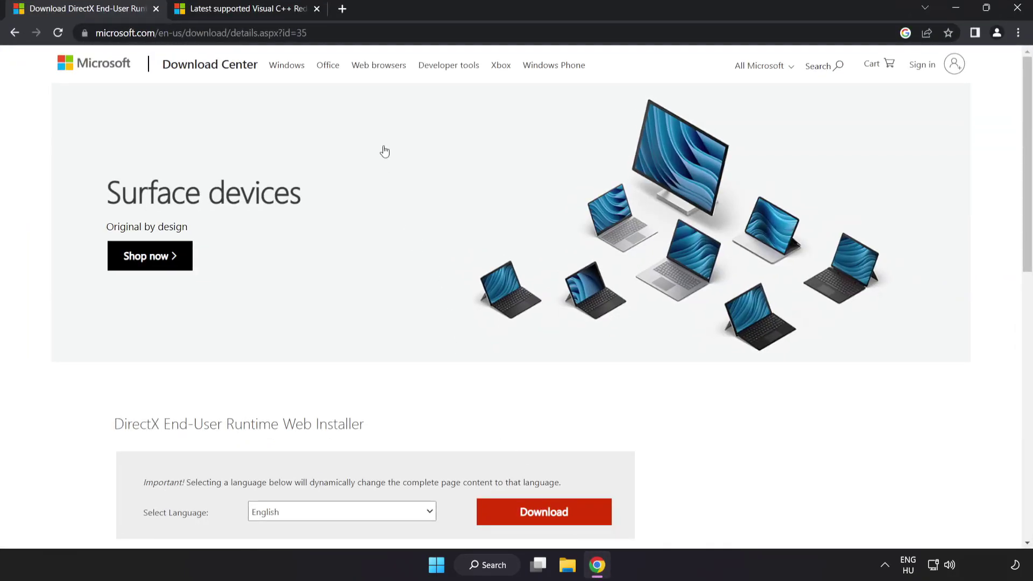
click(416, 28)
click(417, 28)
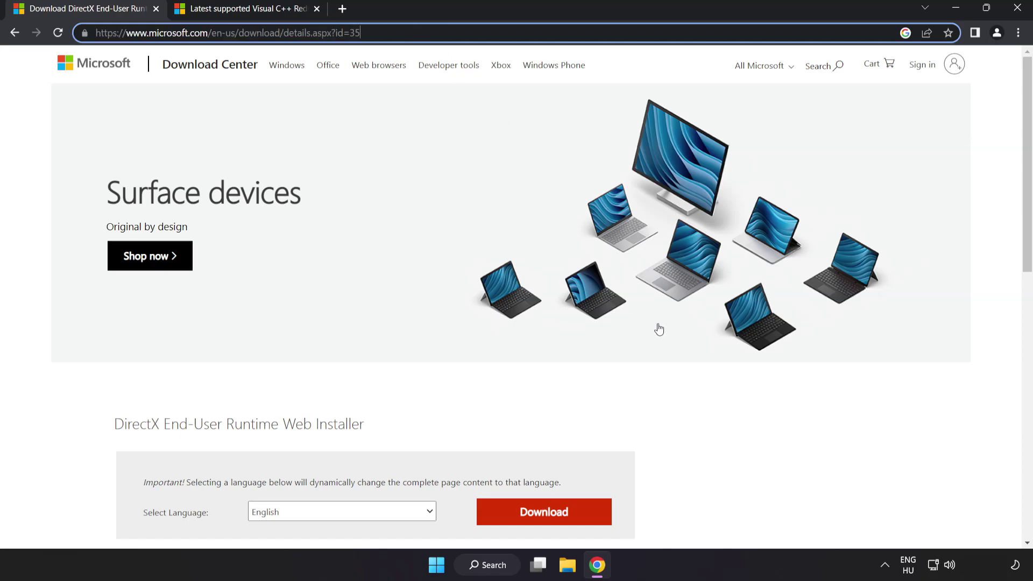
click(588, 344)
scroll(587, 344, down, 3)
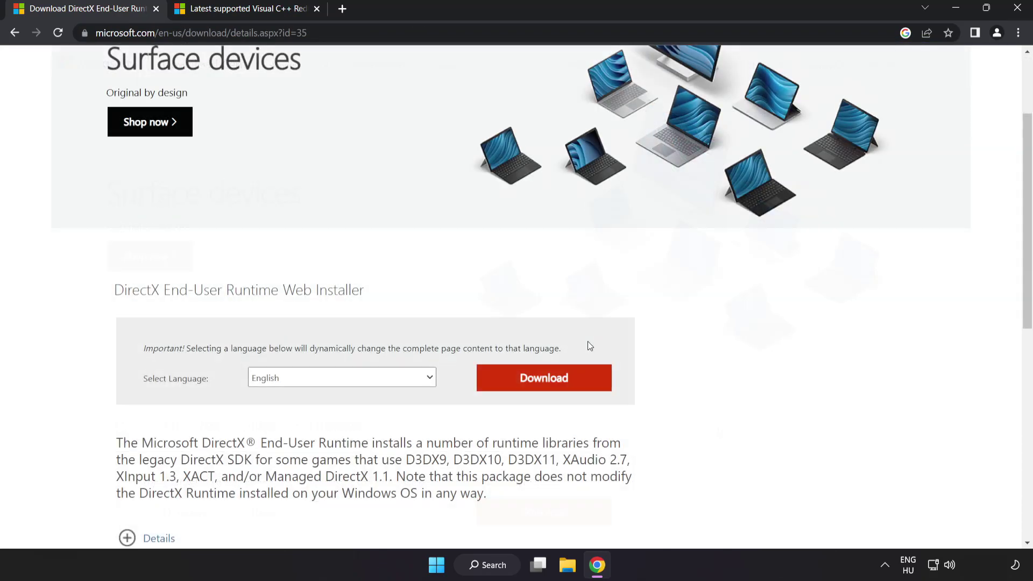
click(558, 388)
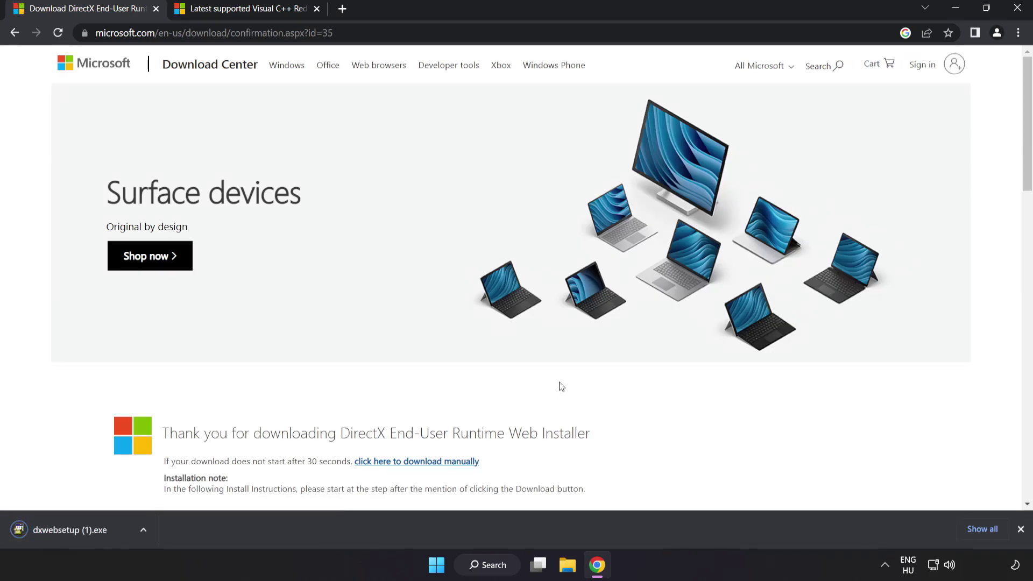
Run the downloaded DirectX setup, accepting the license agreement and declining the Bing Bar, and finish the wizard
click(86, 531)
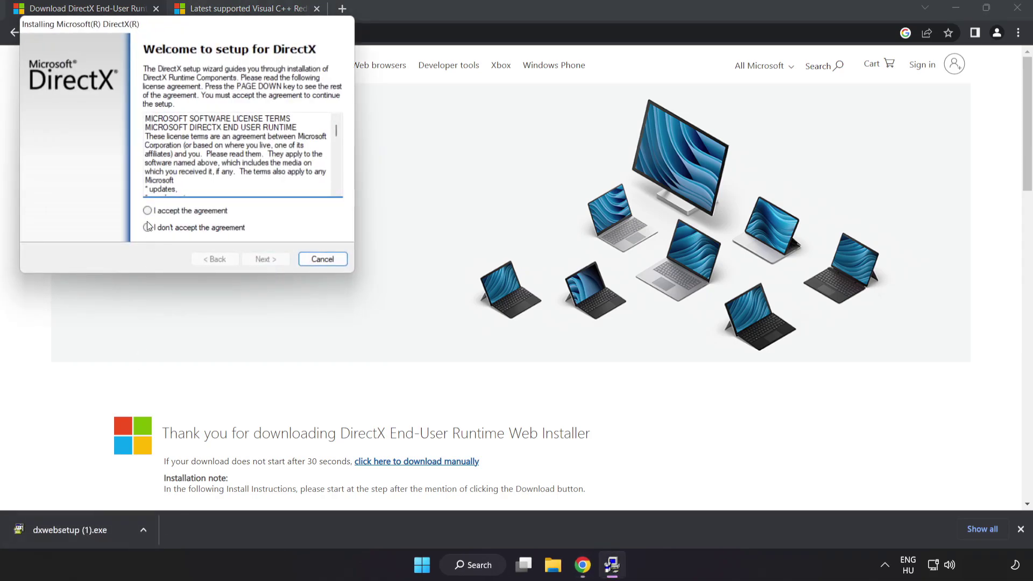
drag(156, 27, 470, 131)
drag(652, 249, 657, 296)
click(483, 324)
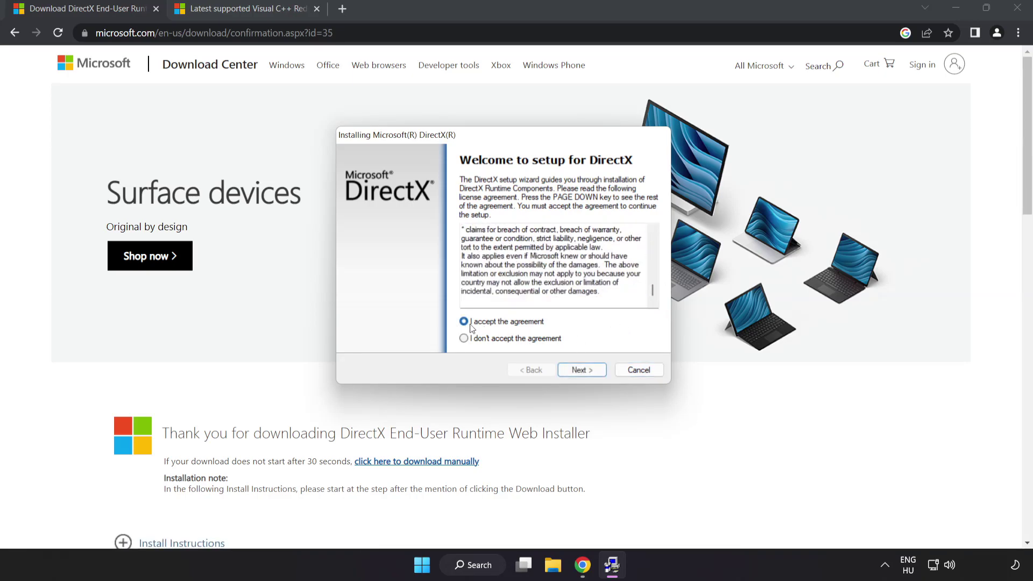
click(584, 371)
click(457, 275)
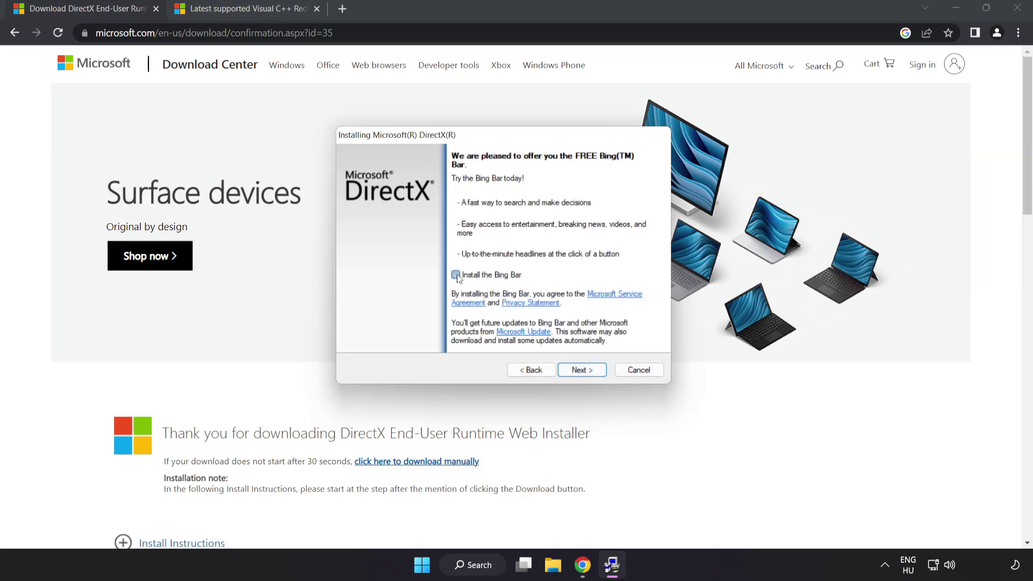
click(585, 370)
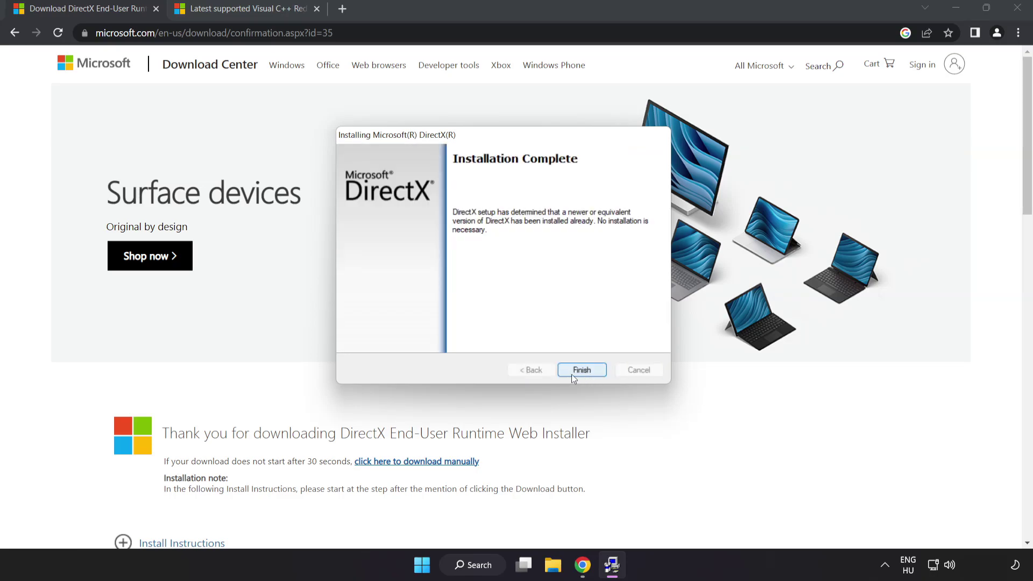
click(583, 374)
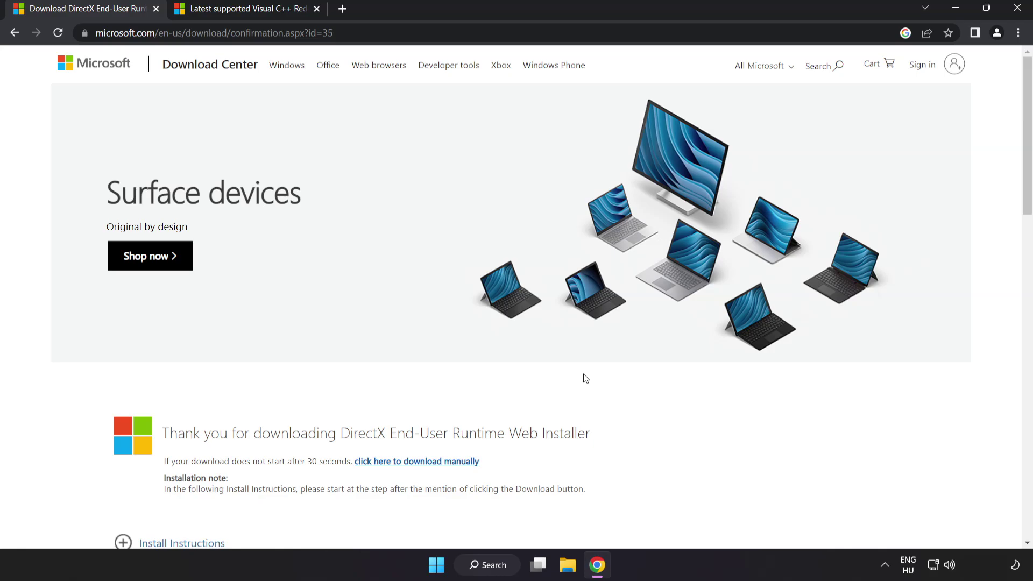
Close the DirectX page and download the ARM64, X86 and X64 Visual C++ Redistributable installers for Visual Studio 2015–2022
click(156, 9)
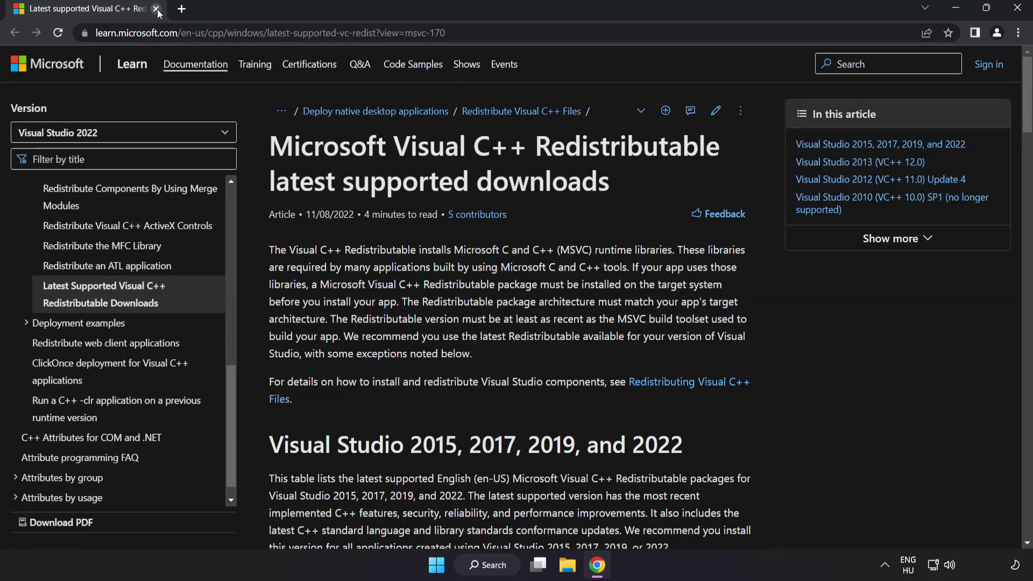
click(360, 32)
key(End)
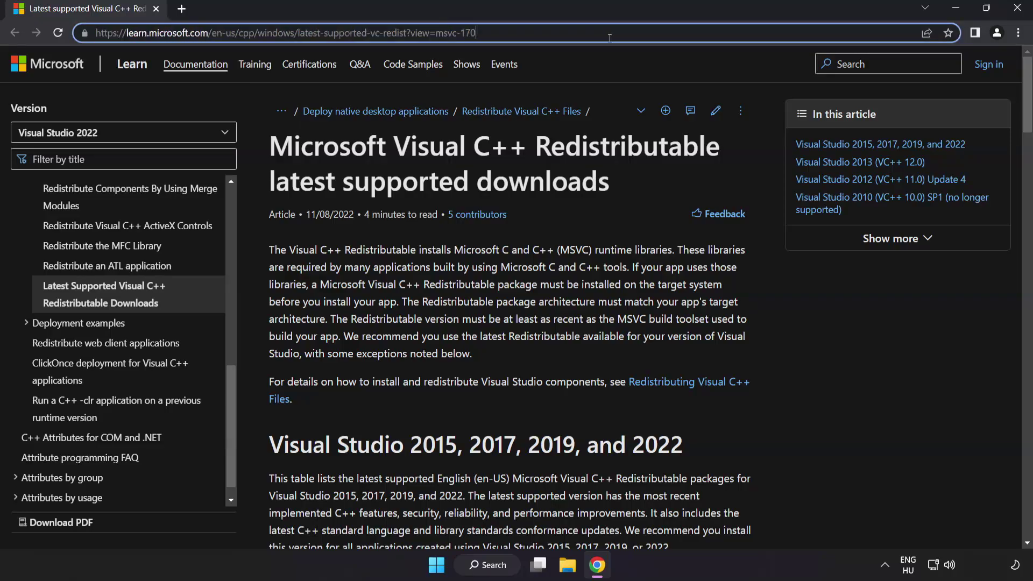
click(517, 159)
drag(1017, 103, 1022, 170)
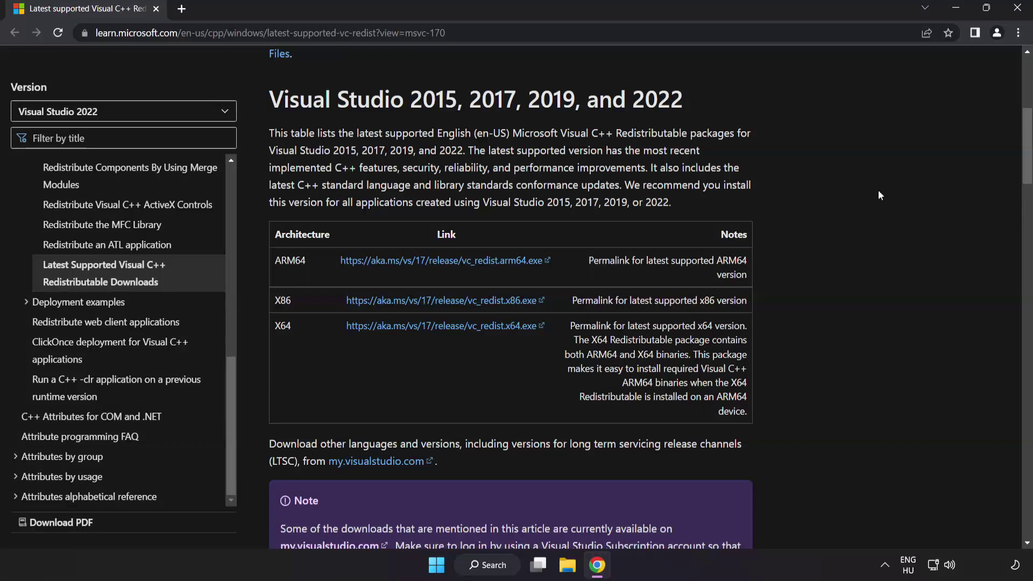
click(430, 262)
click(441, 300)
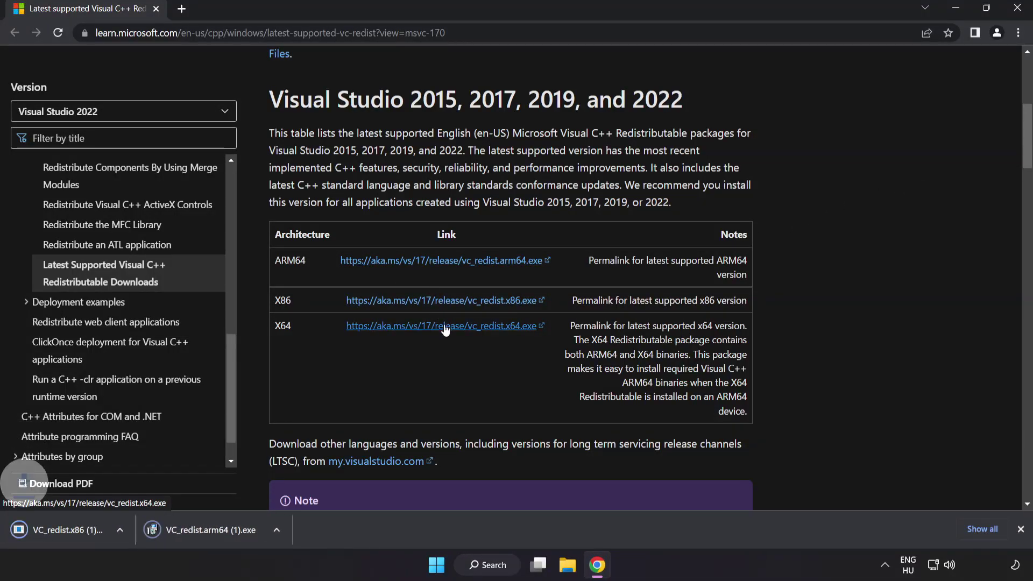
click(445, 332)
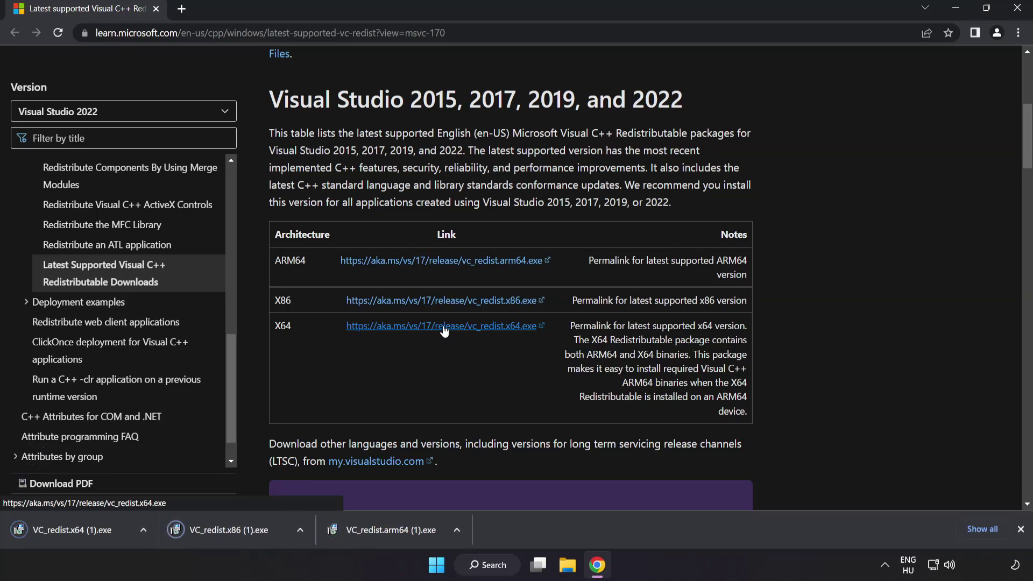
Try to install the Arm64 Visual C++ 2022 Redistributable, agreeing to its license terms, and close the setup
click(388, 531)
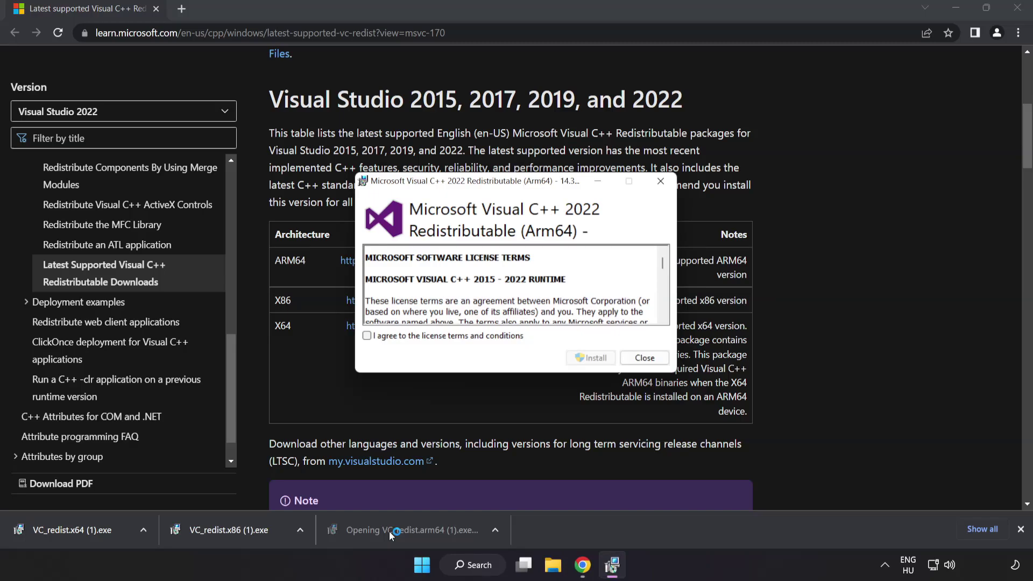
drag(662, 263, 662, 312)
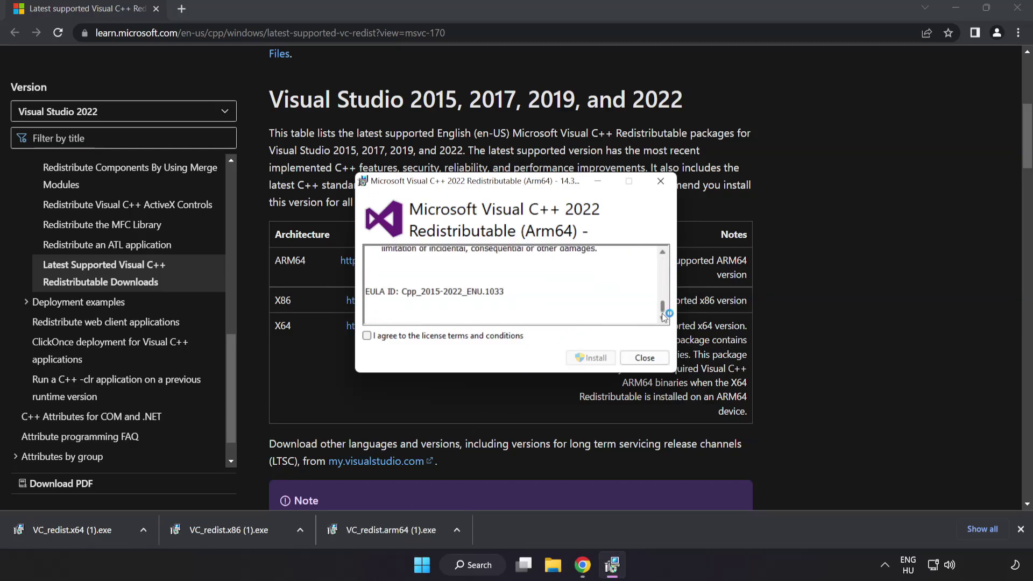
click(367, 336)
click(588, 358)
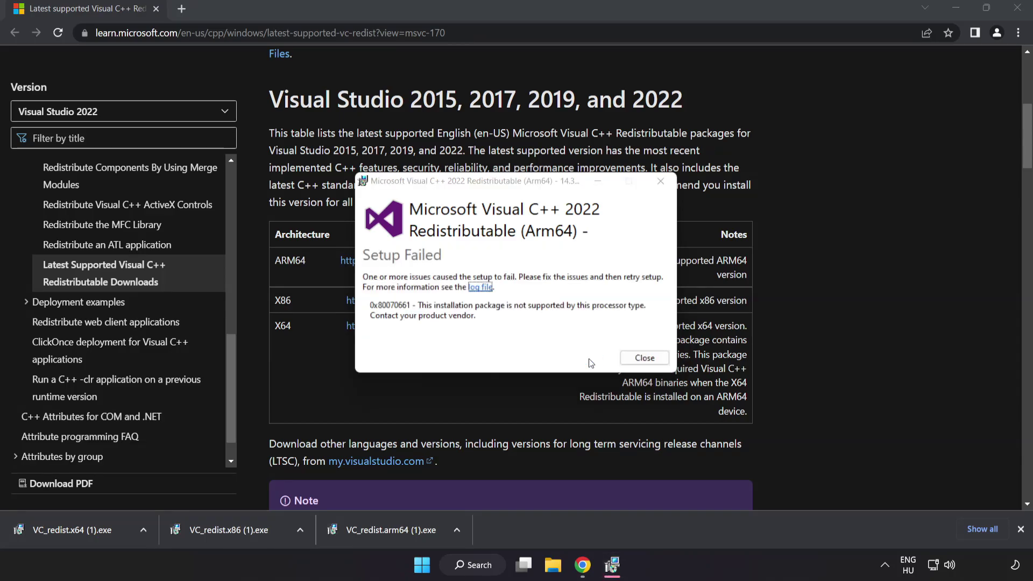
click(644, 358)
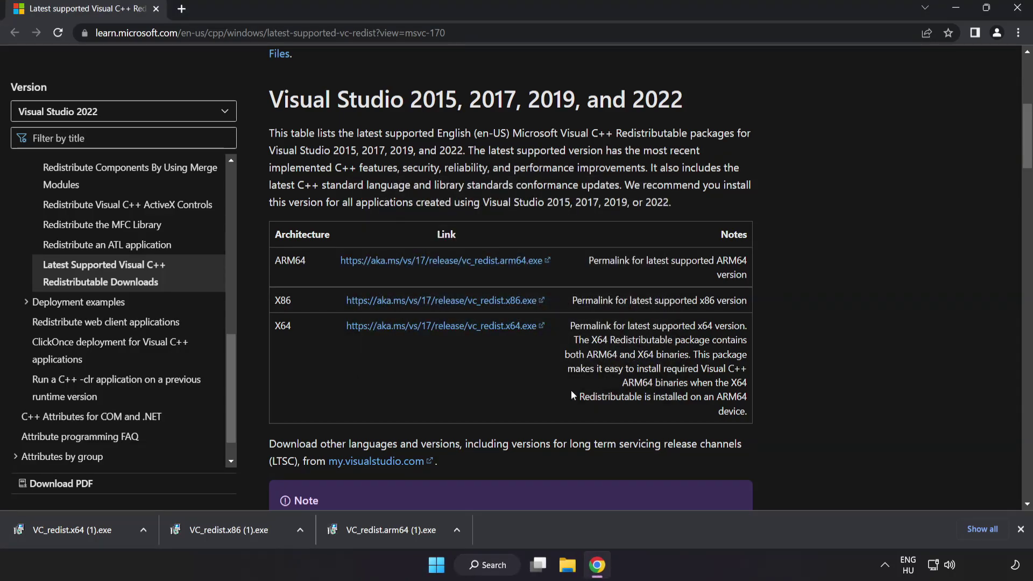
Run the x86 and x64 Visual C++ Redistributable setups, closing each one, and close the browser
click(233, 531)
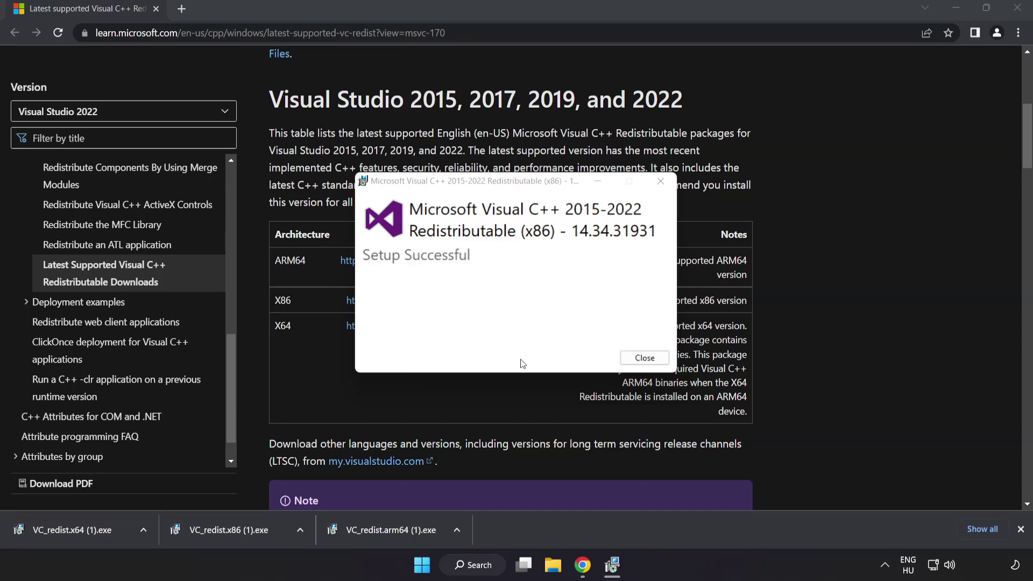
click(645, 358)
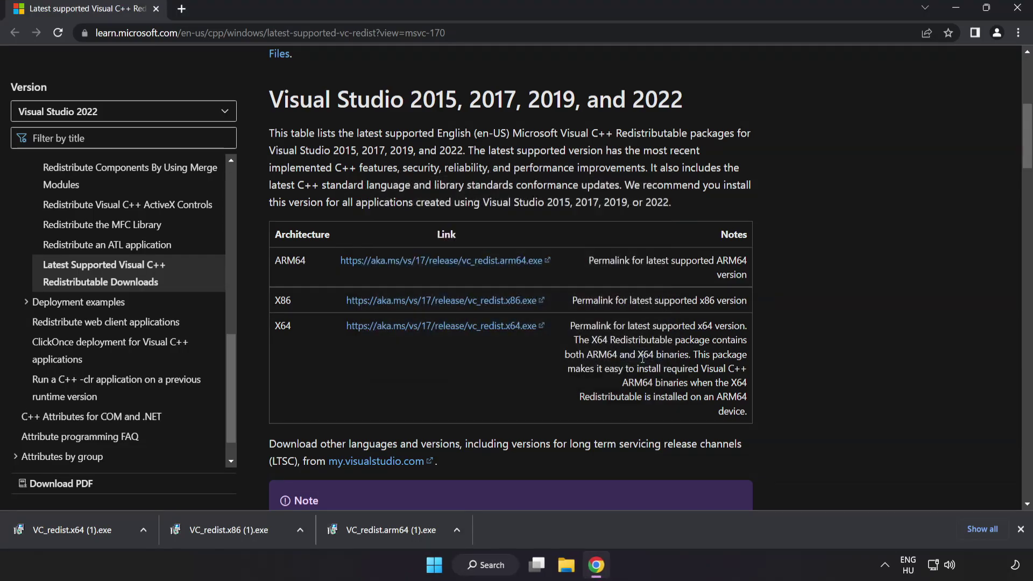
click(93, 527)
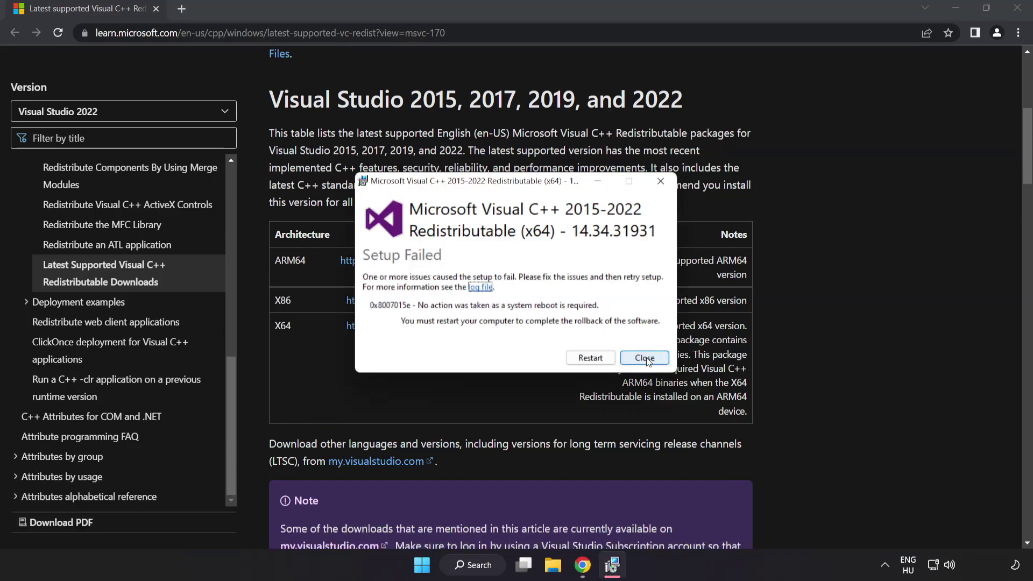
click(645, 358)
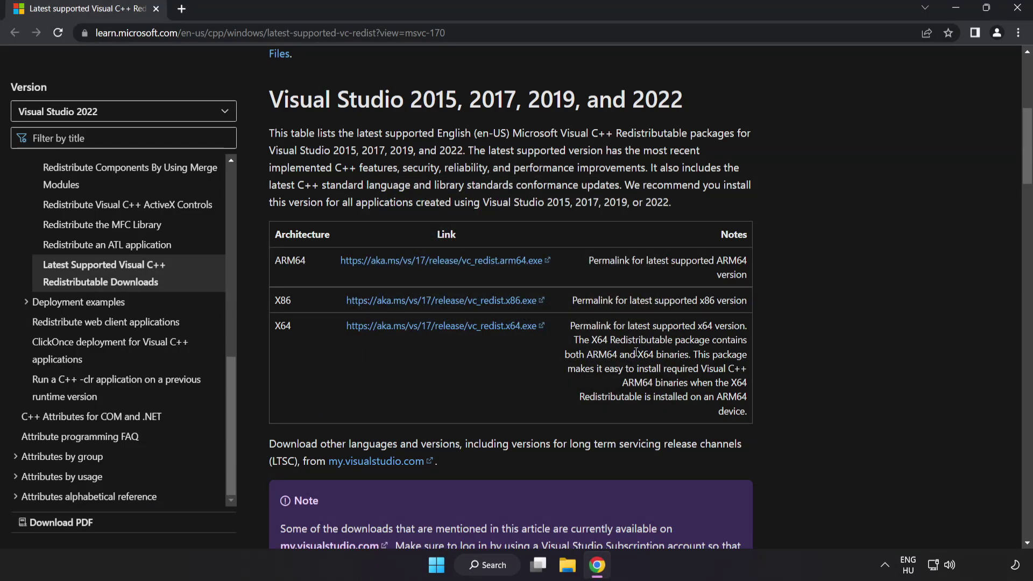
click(1016, 14)
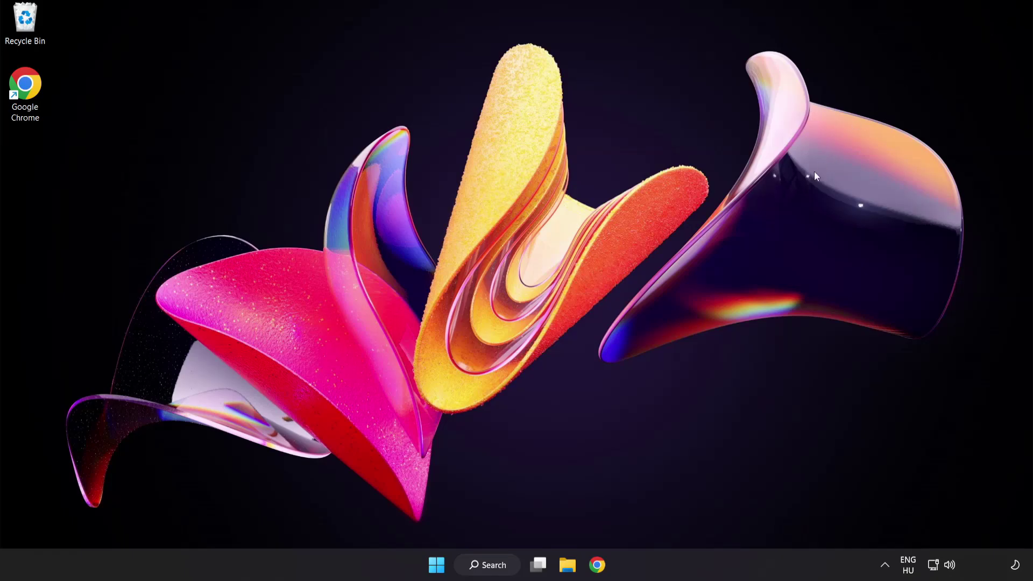
Search Windows for cmd and open Command Prompt as administrator
click(491, 569)
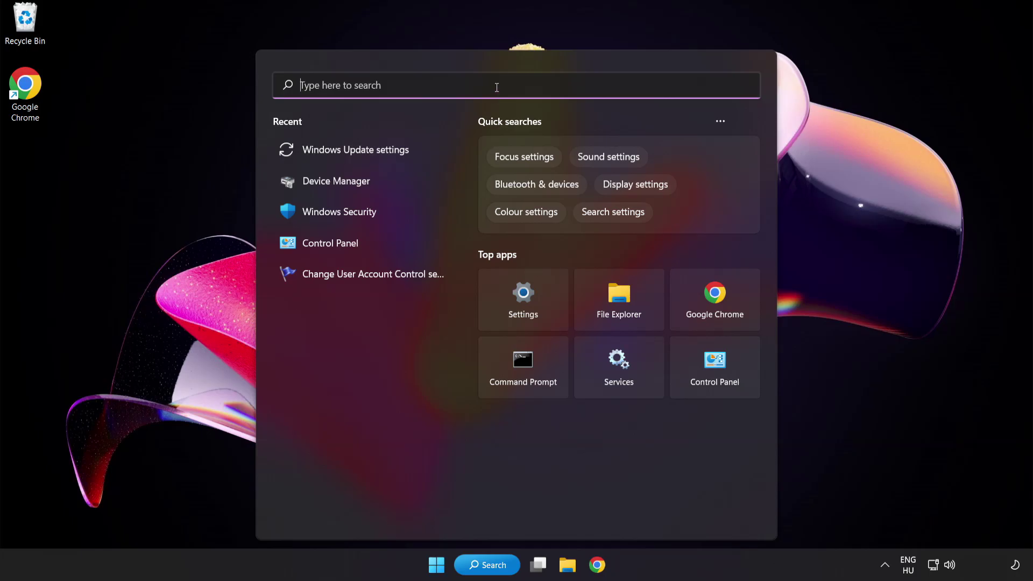
text(cmd)
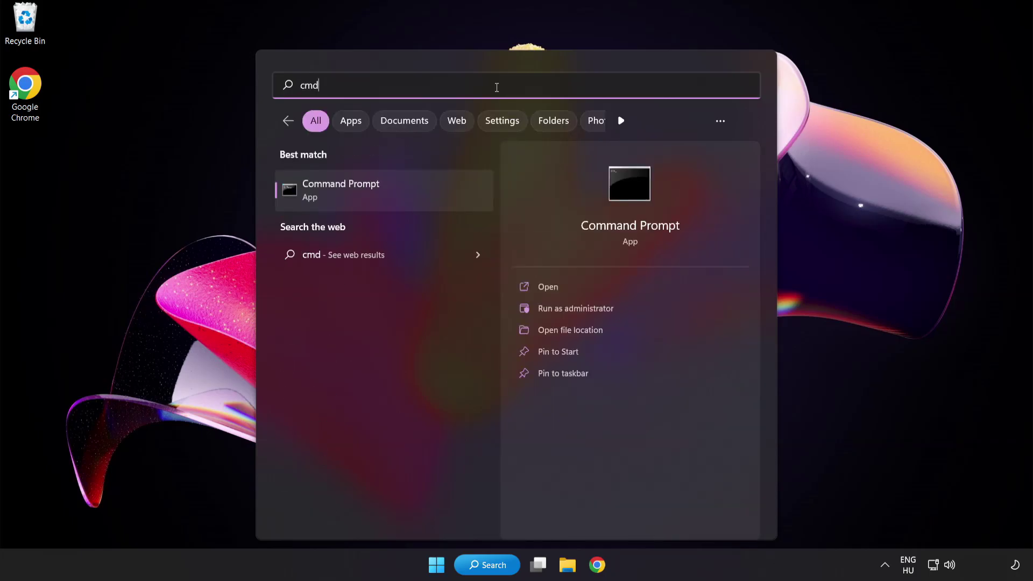
right_click(387, 199)
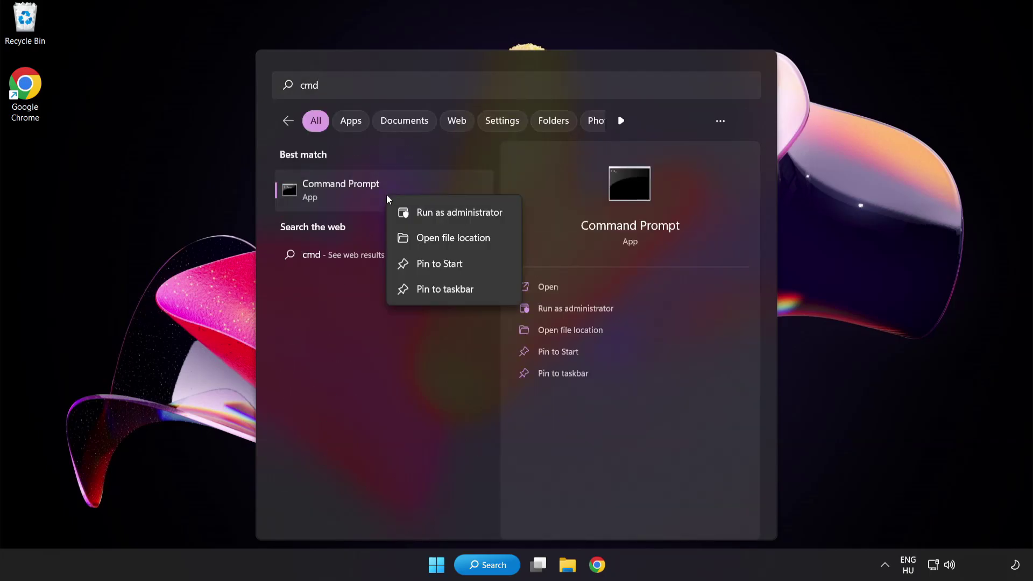
click(435, 214)
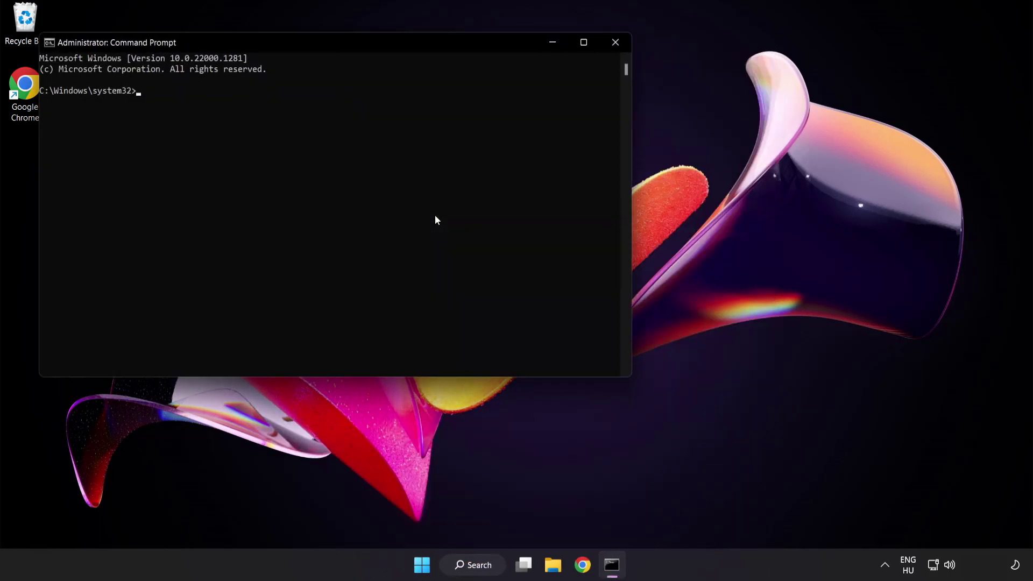
Move the Command Prompt window toward the middle of the desktop and run a system file scan with sfc /scannow
drag(295, 42, 449, 100)
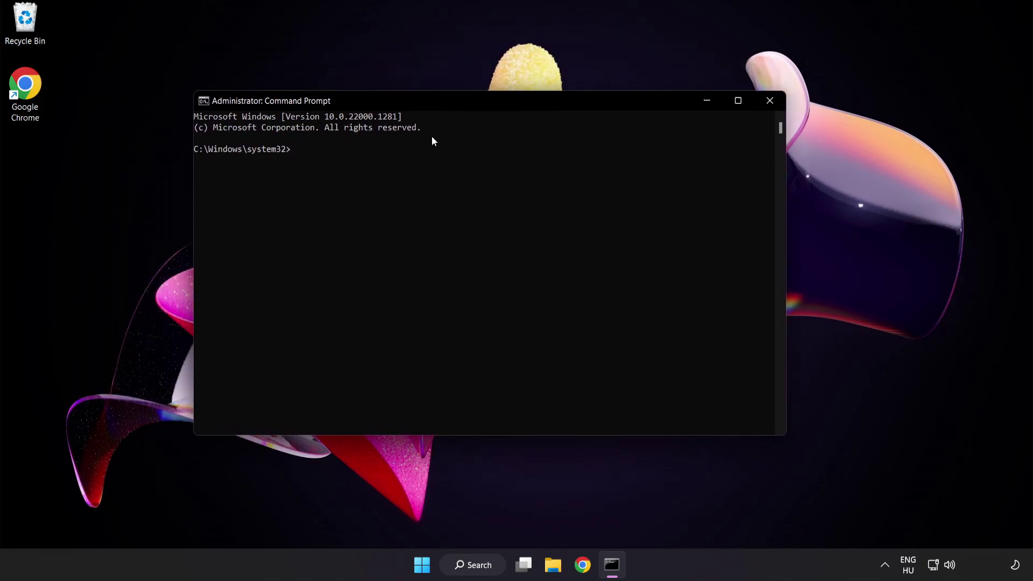
text(sfc)
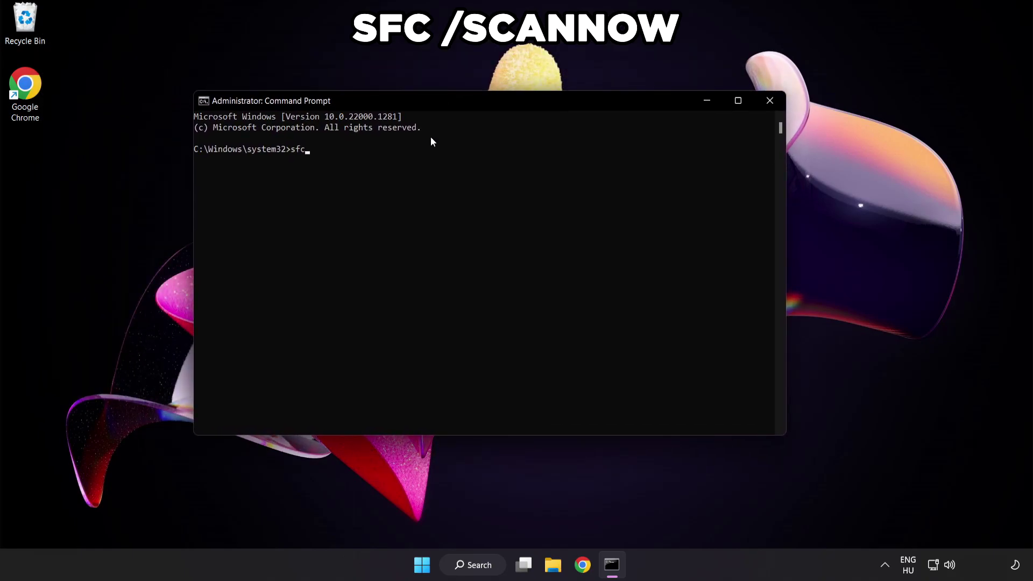
text( /scannow)
key(Return)
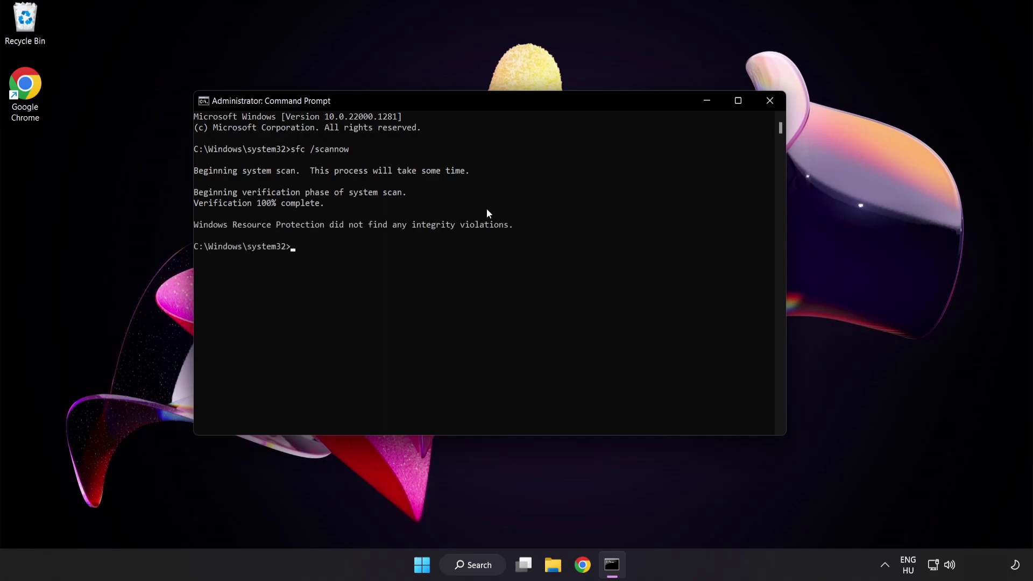
Close Command Prompt and open the computer's power options
click(770, 102)
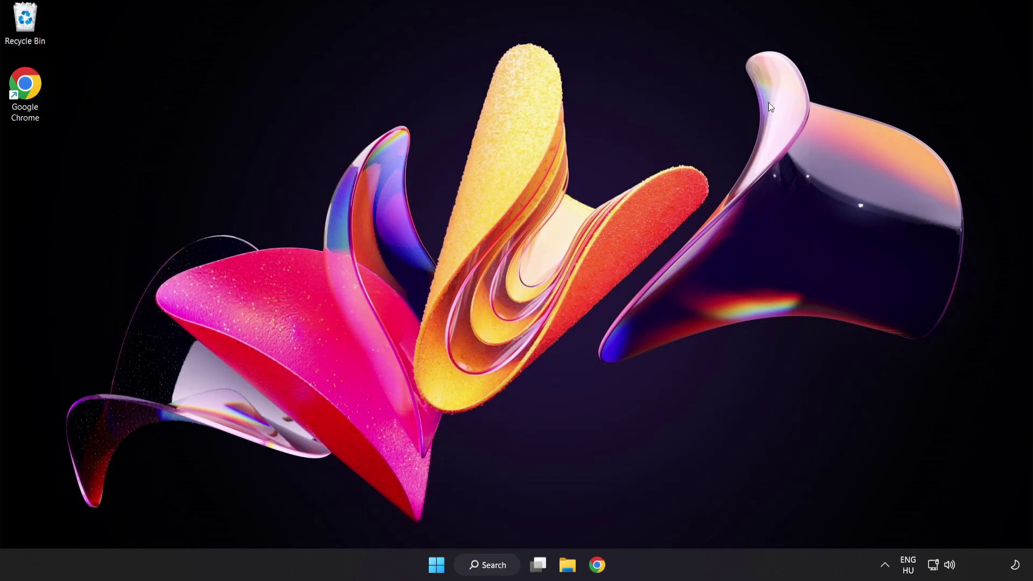
click(436, 564)
click(685, 518)
Search Windows for security and open Windows Security
click(491, 564)
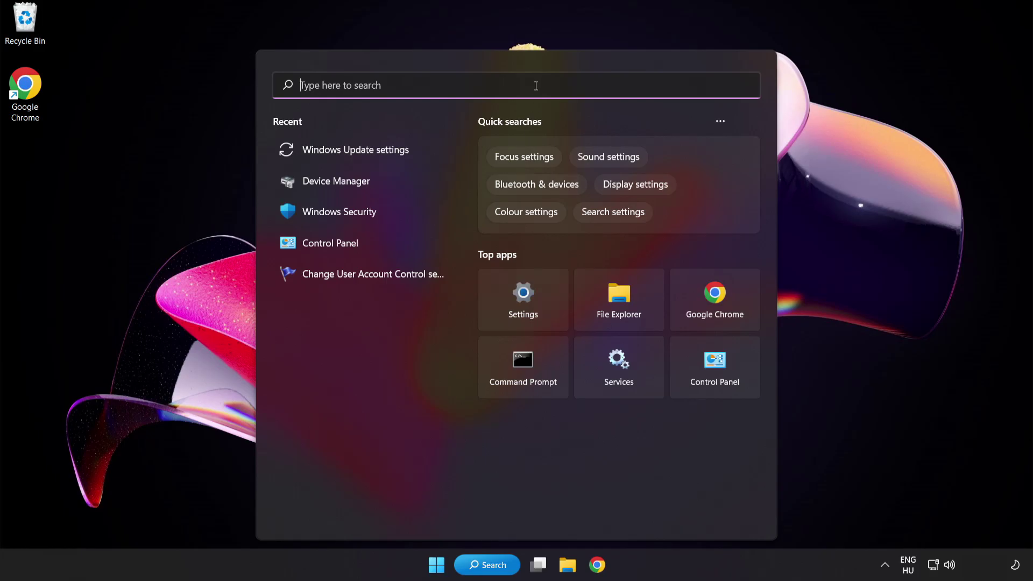
text(securit)
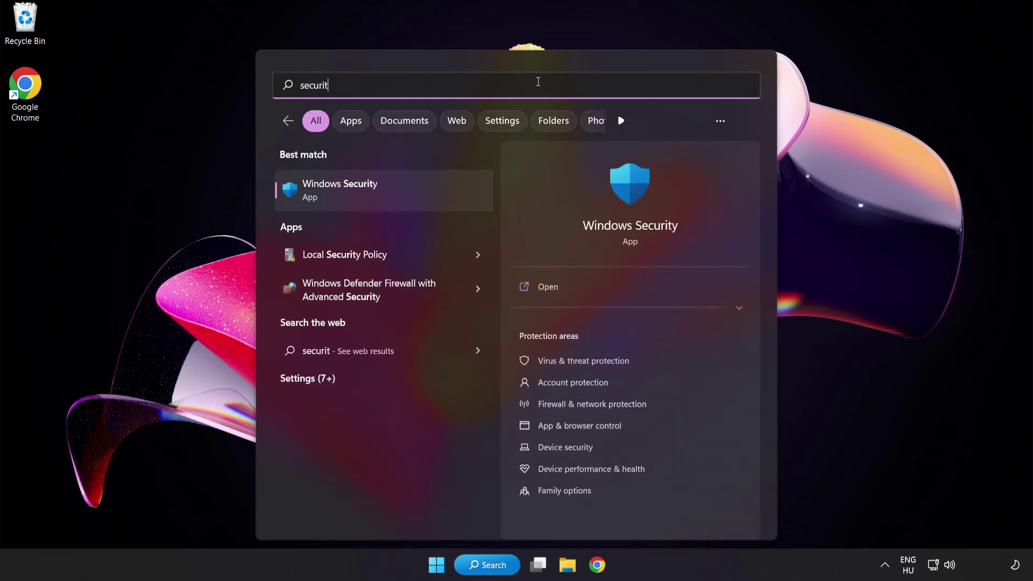
text(y)
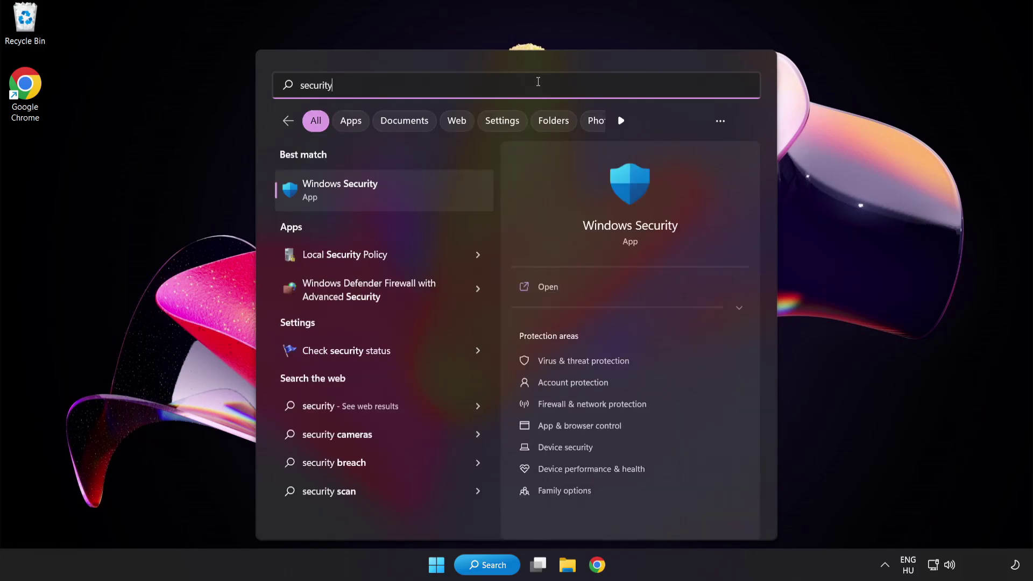
click(390, 189)
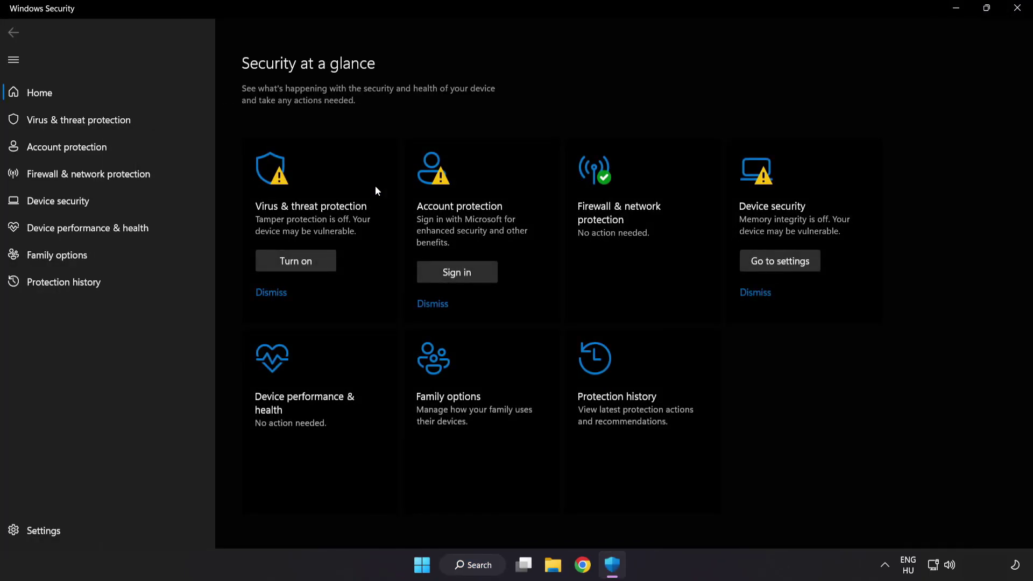
Open the Microsoft Defender Antivirus exclusions through the Virus & threat protection settings
click(156, 118)
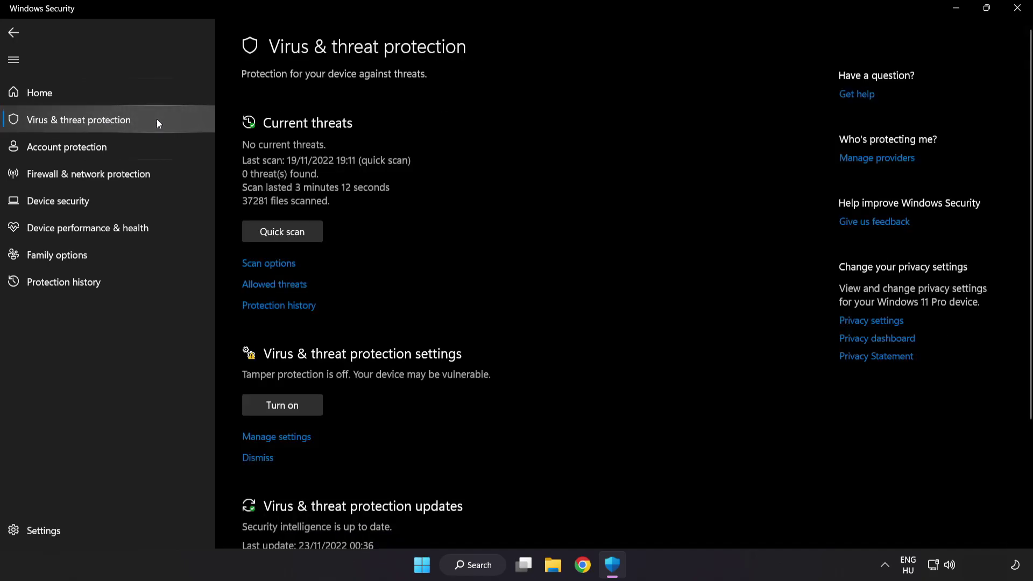
scroll(654, 157, down, 3)
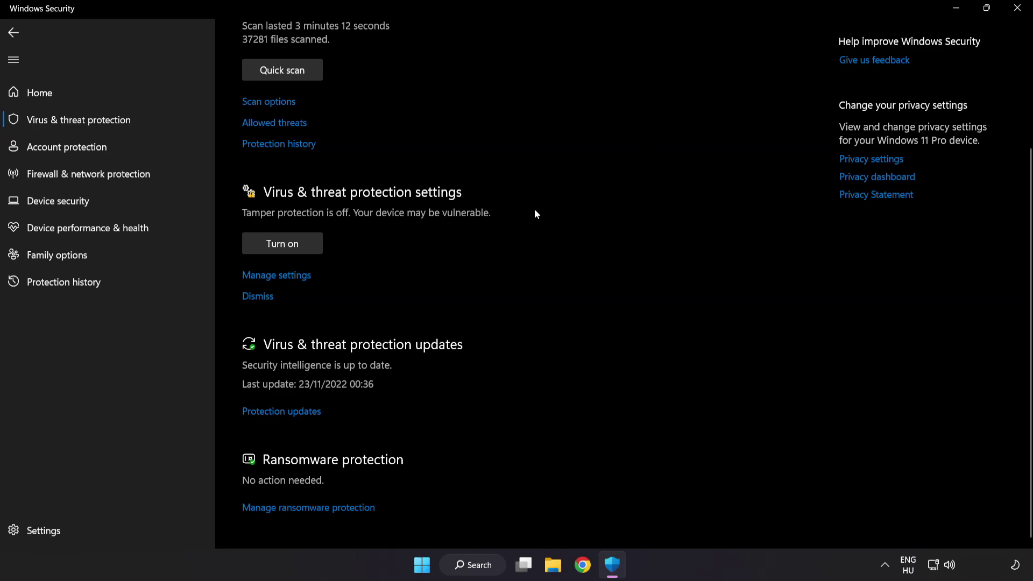
click(283, 275)
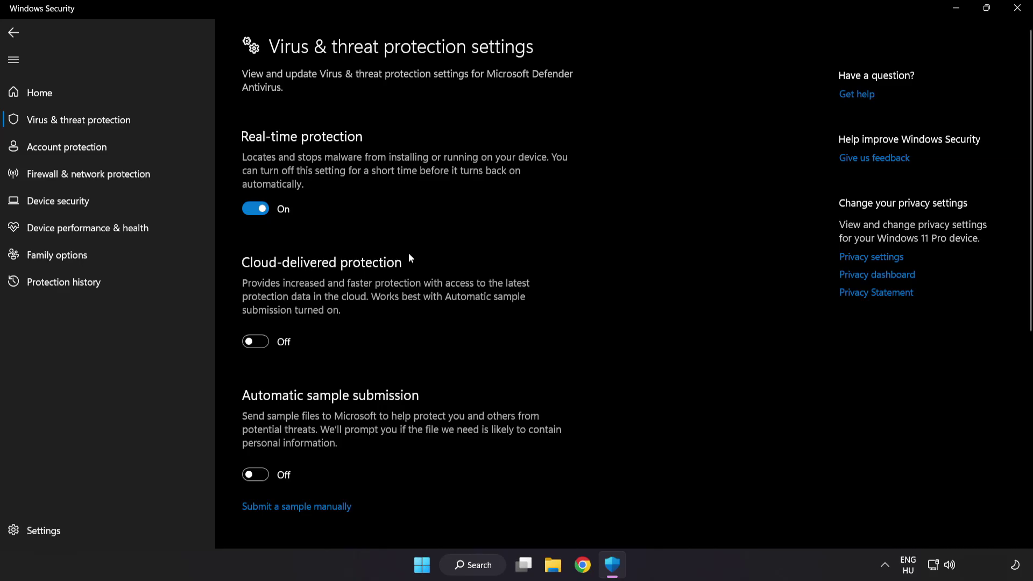
scroll(600, 279, down, 5)
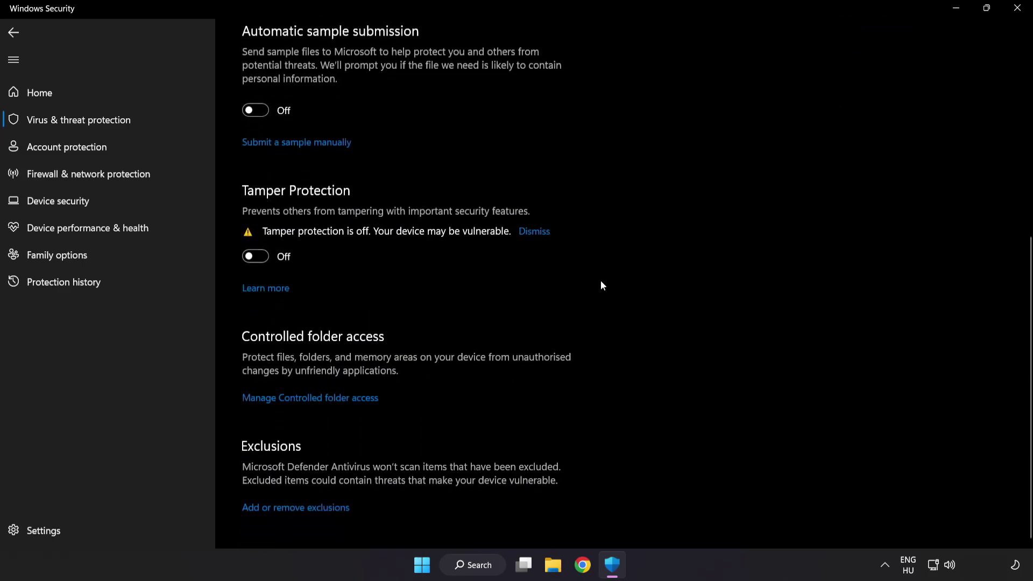
click(299, 509)
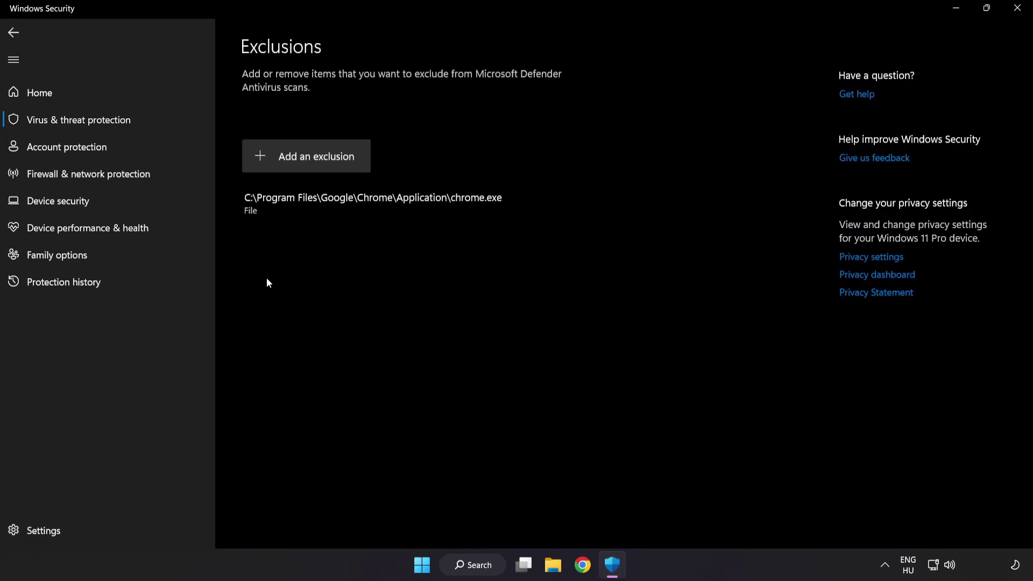
Add a file exclusion for the NOT WORKING APP shortcut in the NOT WORKING APP folder under Program Files (x86) on drive C
click(308, 163)
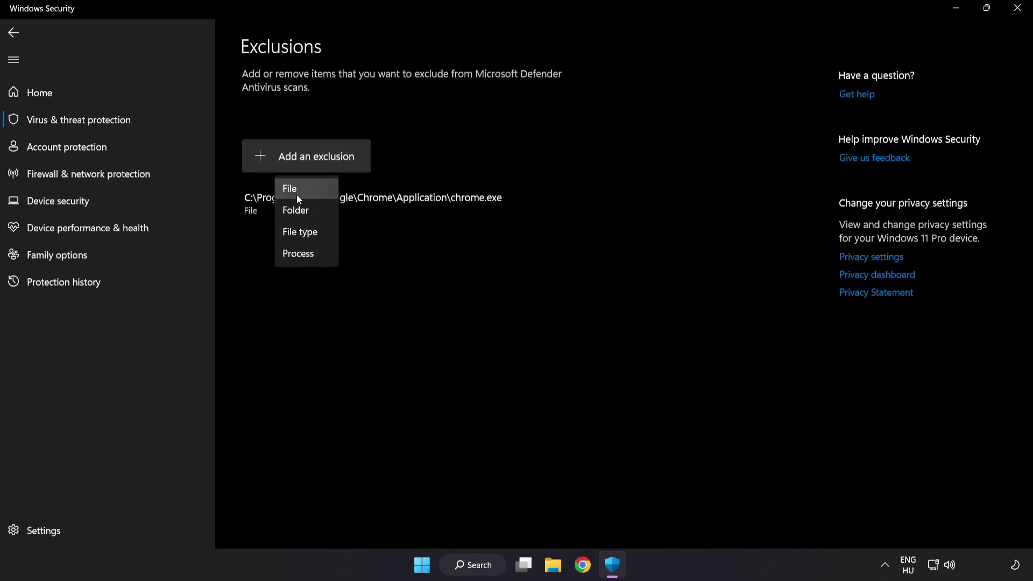
click(300, 192)
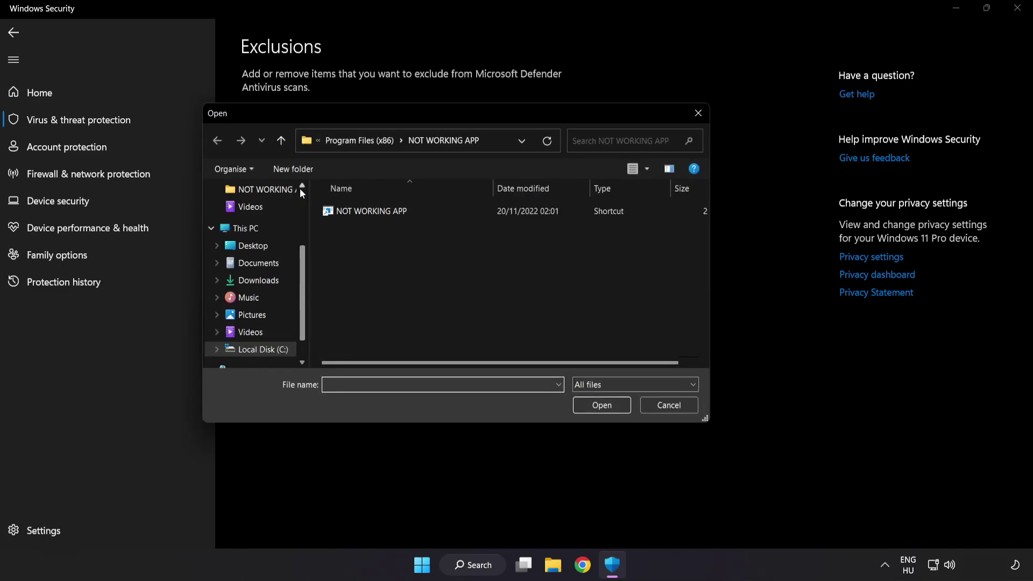
click(333, 141)
click(337, 140)
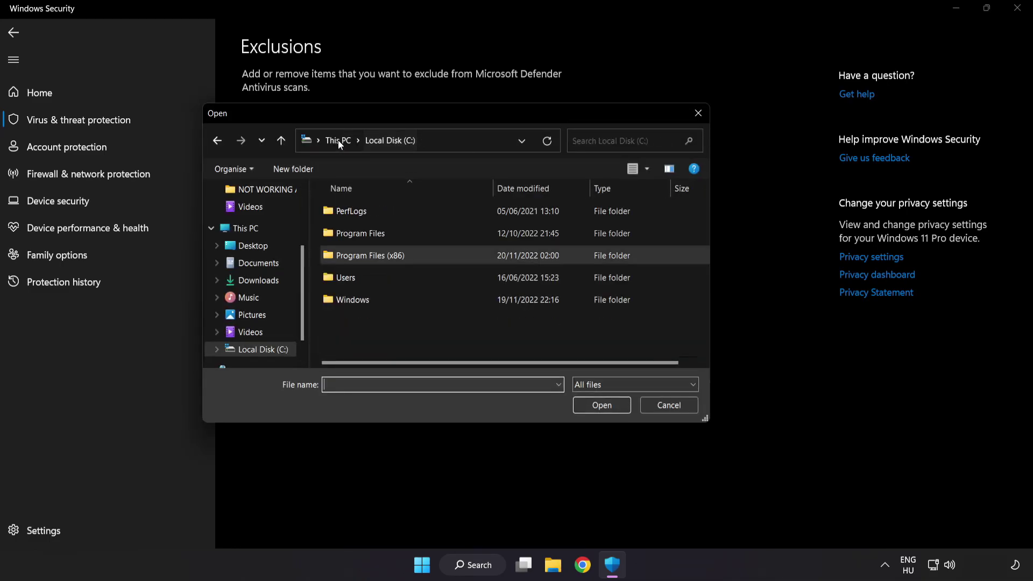
click(340, 140)
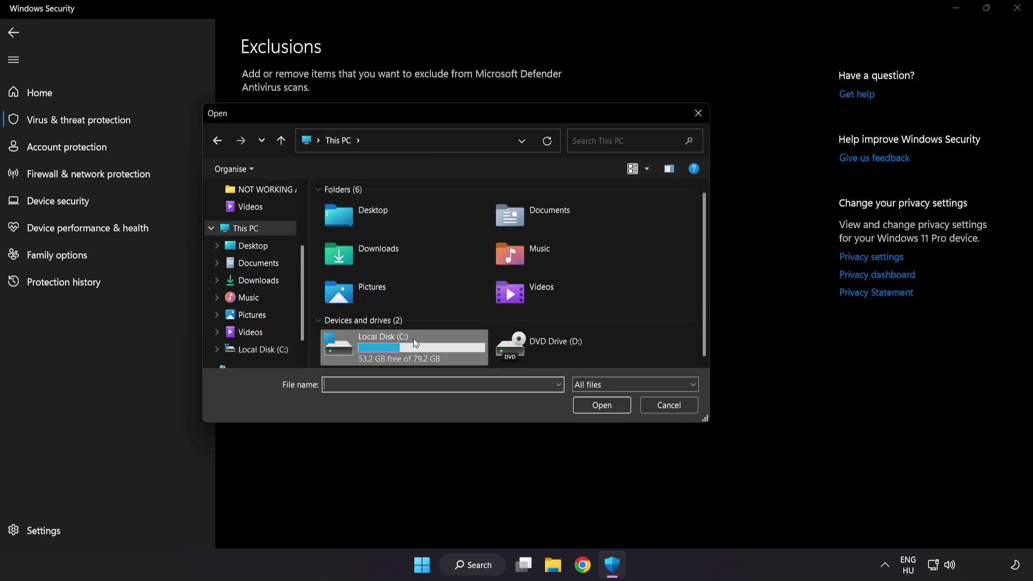
double_click(385, 352)
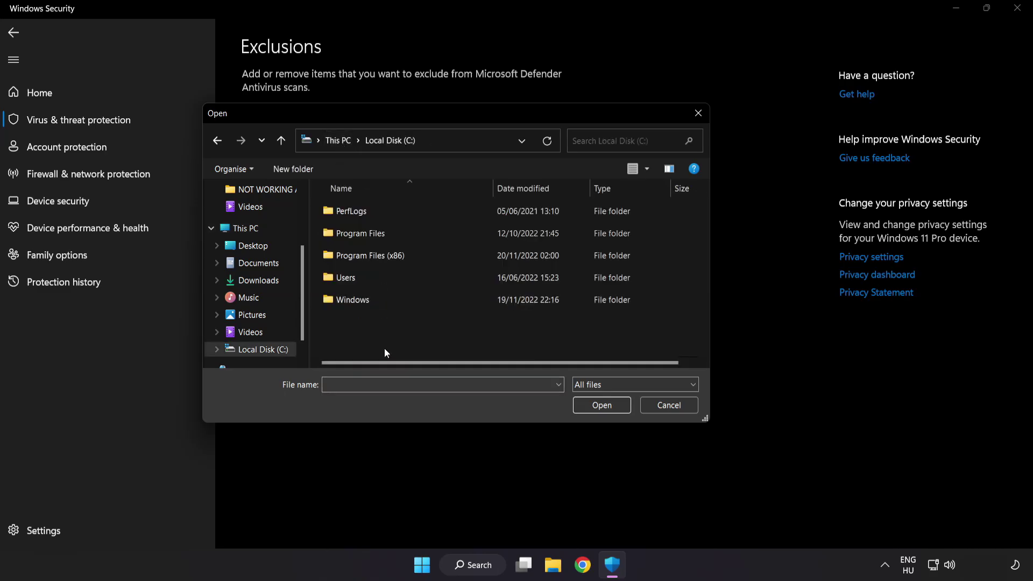
double_click(397, 251)
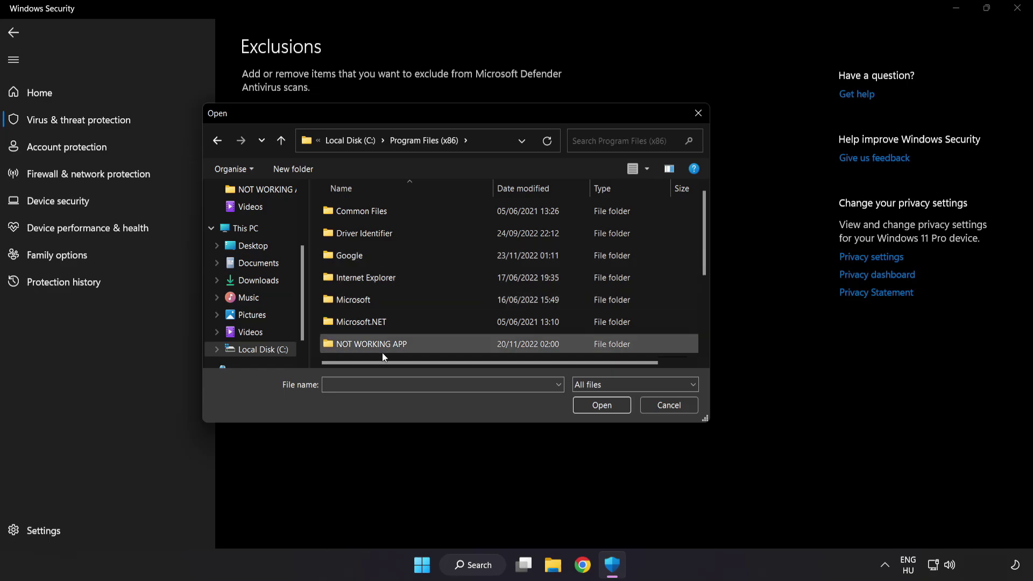
scroll(382, 339, down, 1)
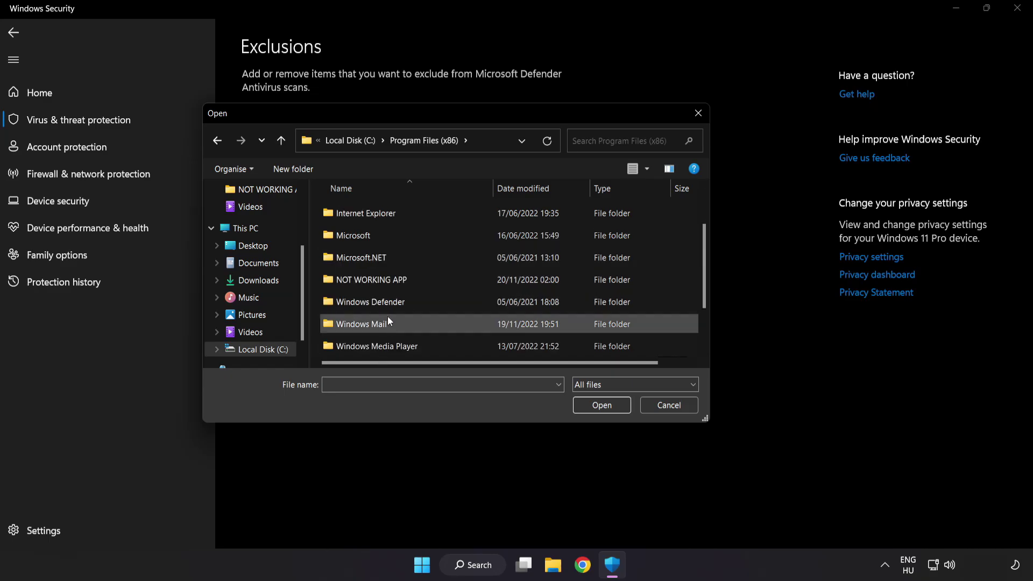
double_click(410, 280)
click(379, 212)
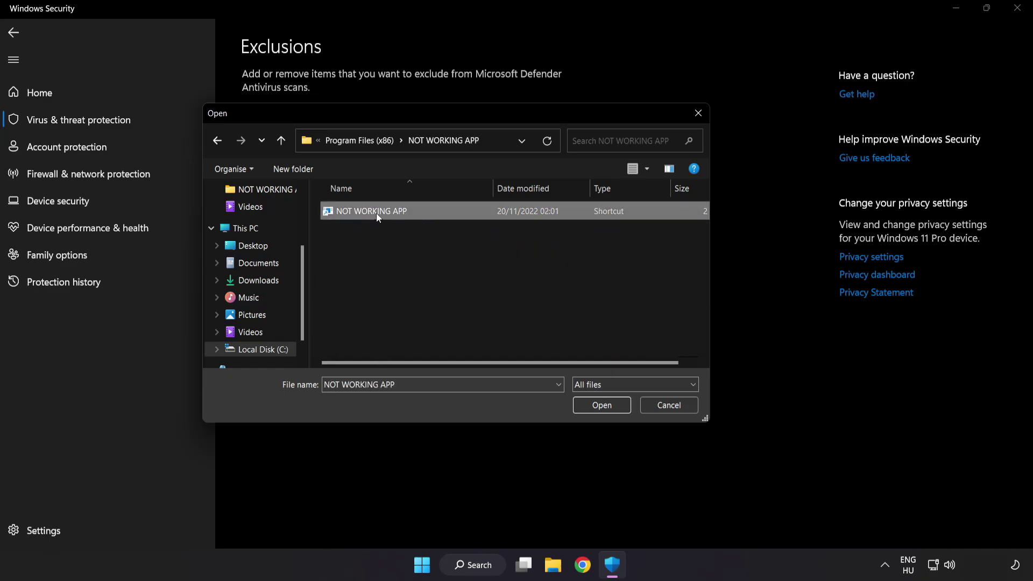
click(603, 410)
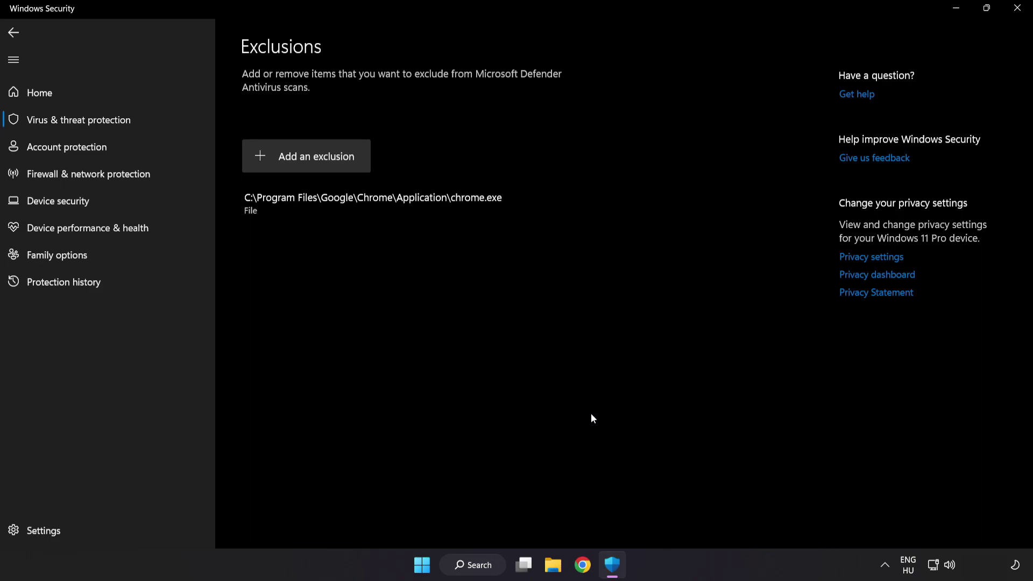
Close Windows Security and bring up the choices for restarting or shutting down the computer
click(1013, 16)
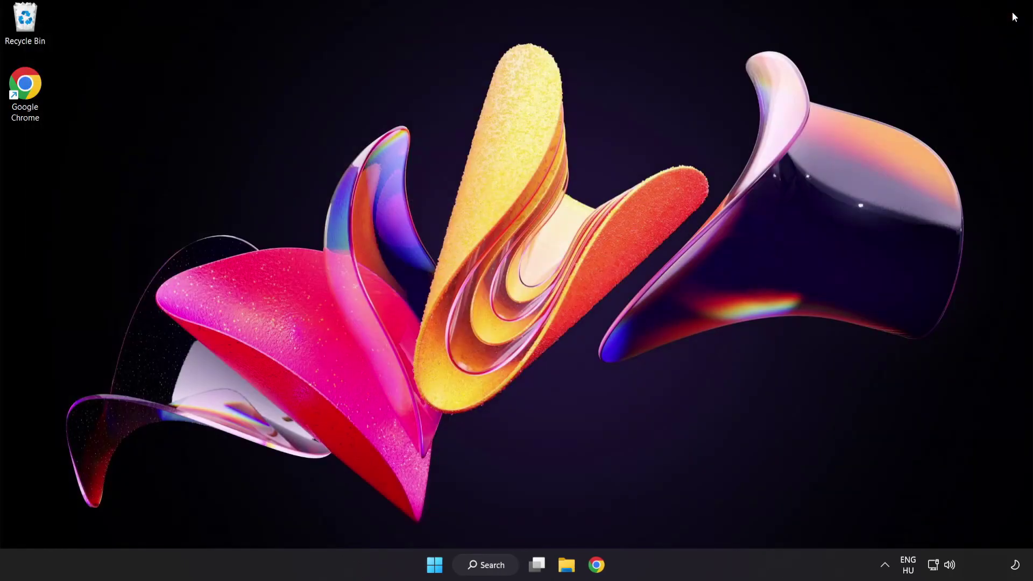
click(434, 567)
click(684, 519)
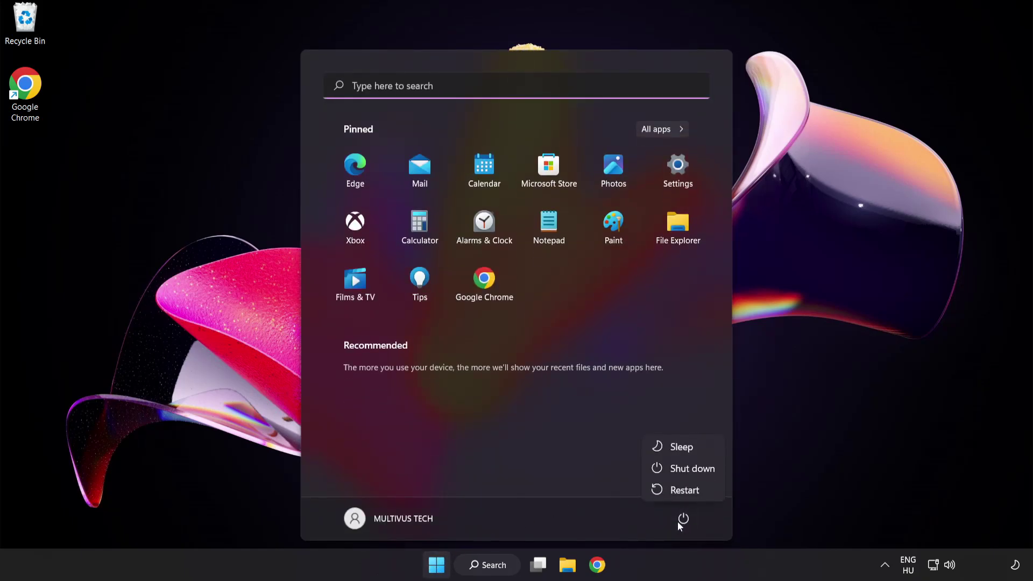